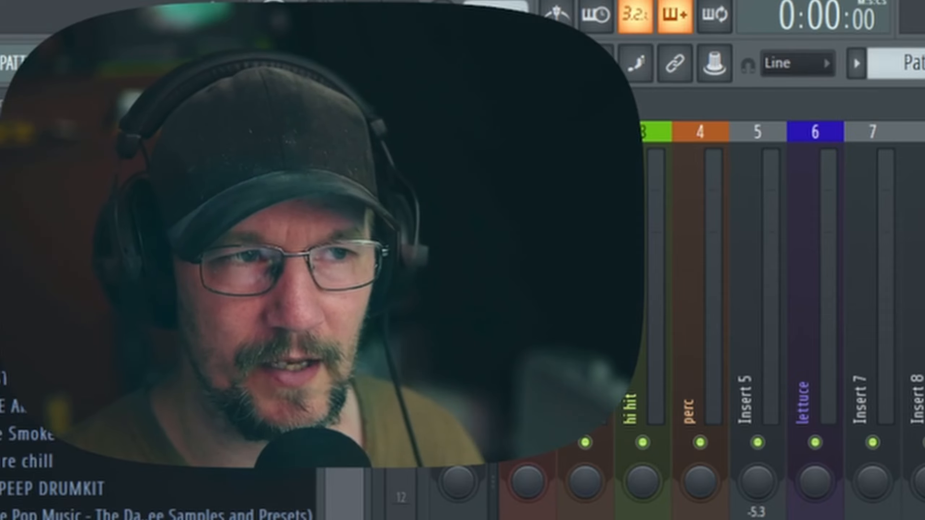
Step: Inspect the effect slots of the kick, lettuce and bass 808 mixer tracks and play the pattern
{"action": "left_click", "coordinate": [830, 306]}
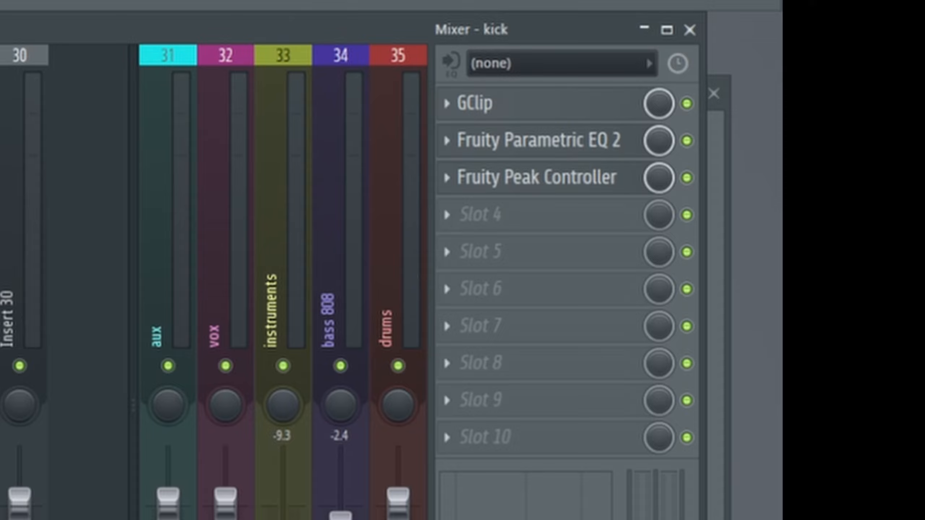
{"action": "left_click", "coordinate": [0, 364]}
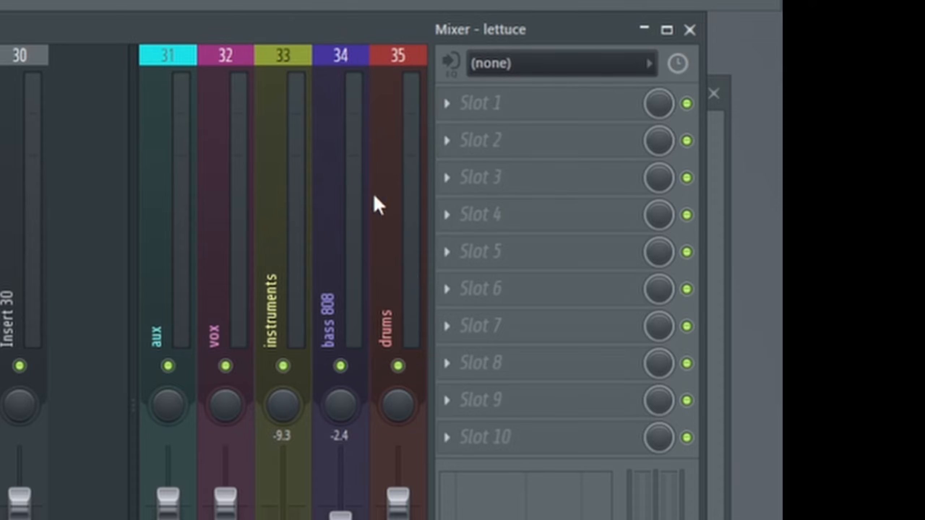
{"action": "left_click", "coordinate": [337, 204]}
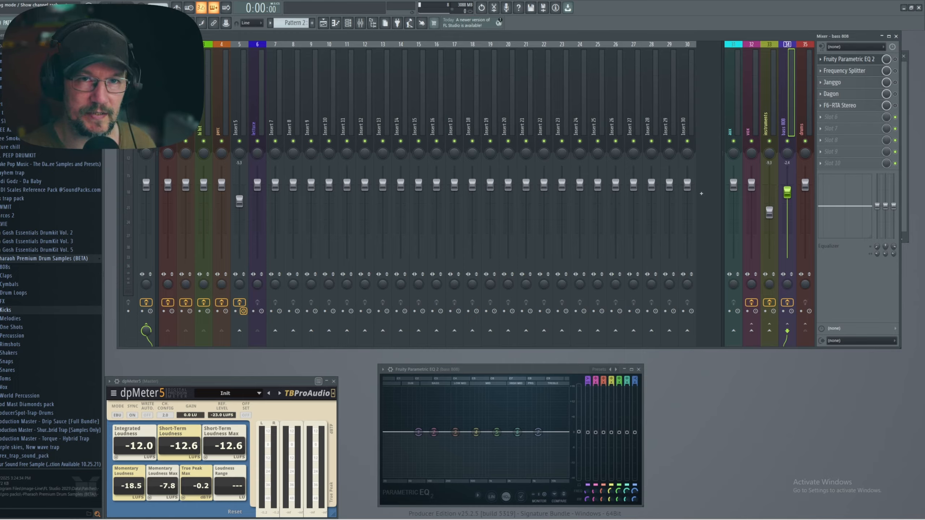
{"action": "key", "text": "space"}
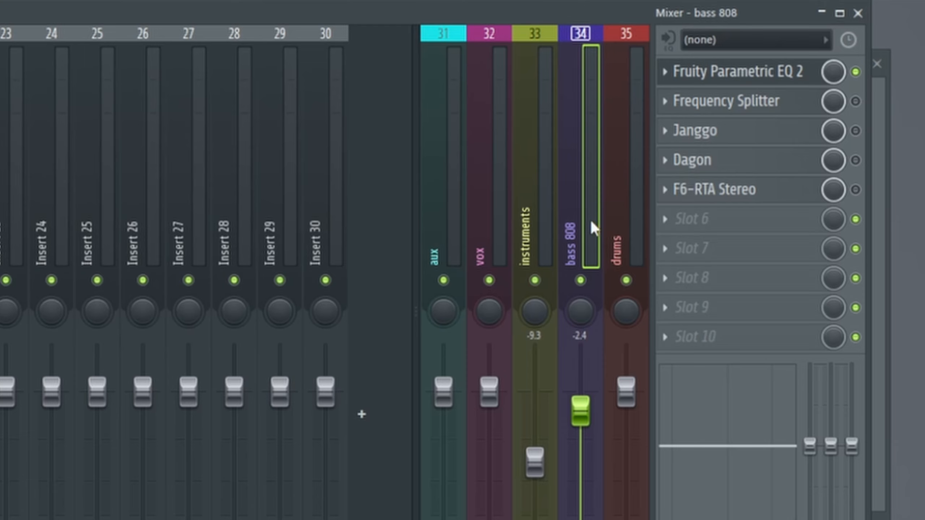
Step: Examine the drums mixer track's send level and sidechain routing options towards the bass 808 track
{"action": "left_click", "coordinate": [643, 168]}
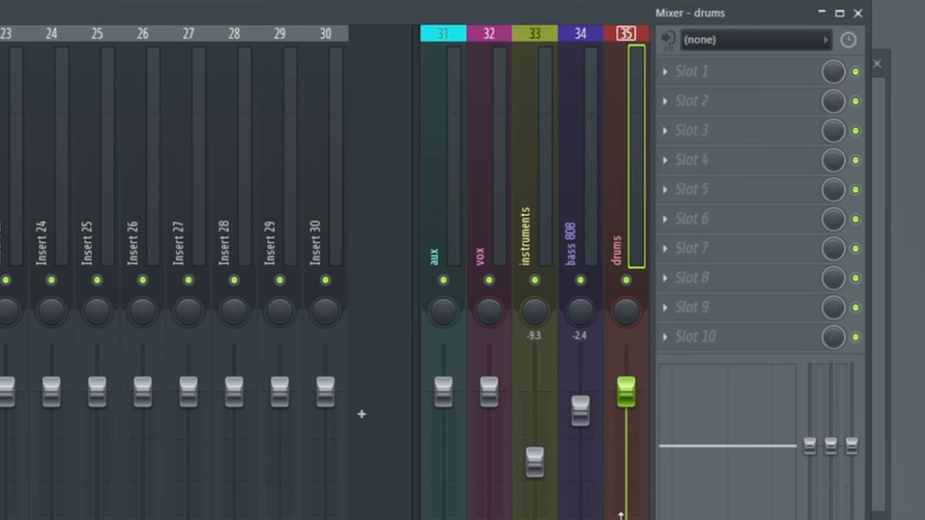
{"action": "right_click", "coordinate": [581, 517]}
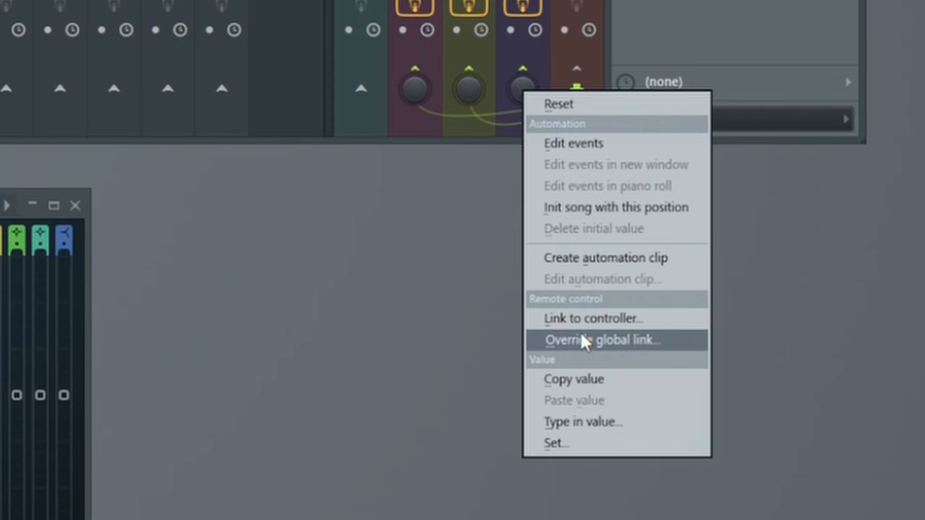
{"action": "left_click", "coordinate": [530, 83]}
{"action": "right_click", "coordinate": [525, 70]}
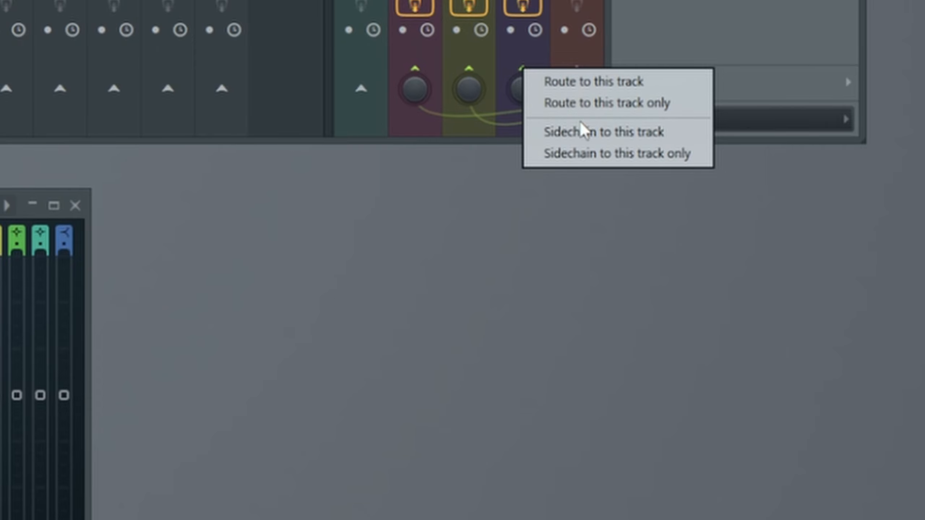
{"action": "left_click", "coordinate": [680, 141]}
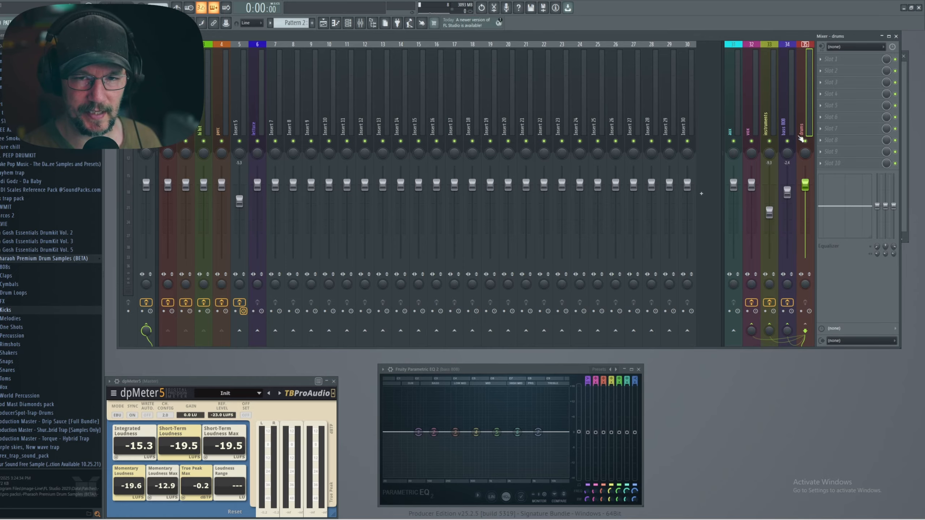
Step: Open the kick track's Fruity Peak Controller and place its window beside the bass 808 EQ
{"action": "left_click", "coordinate": [788, 334]}
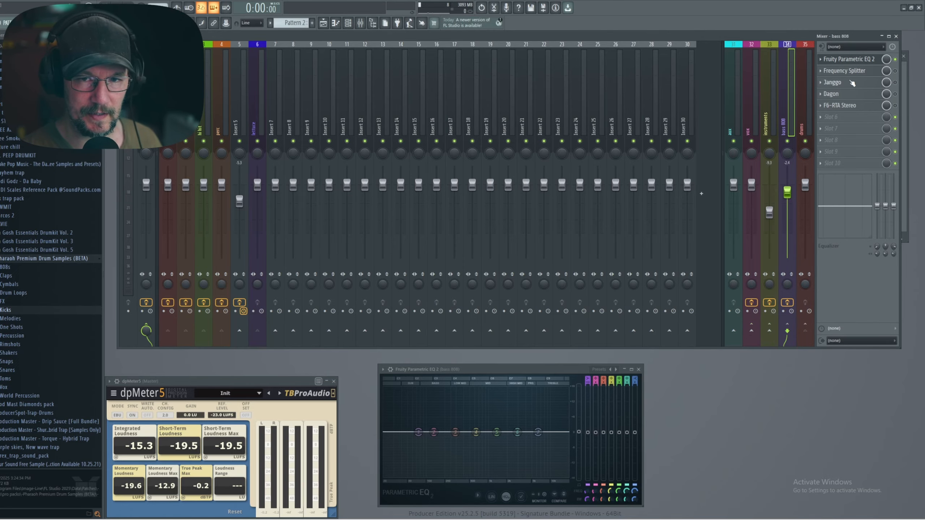
{"action": "left_click", "coordinate": [854, 84]}
{"action": "left_click", "coordinate": [854, 83]}
{"action": "left_click", "coordinate": [168, 109]}
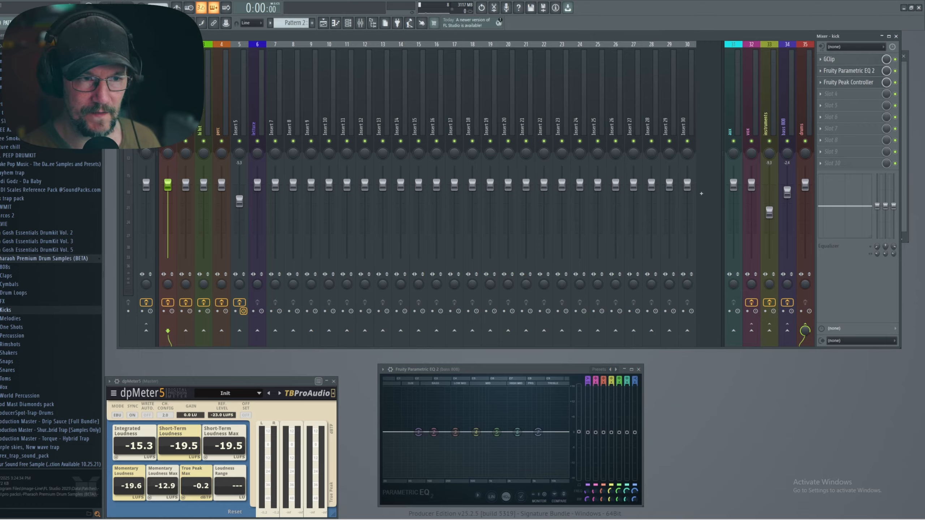
{"action": "left_click", "coordinate": [847, 83]}
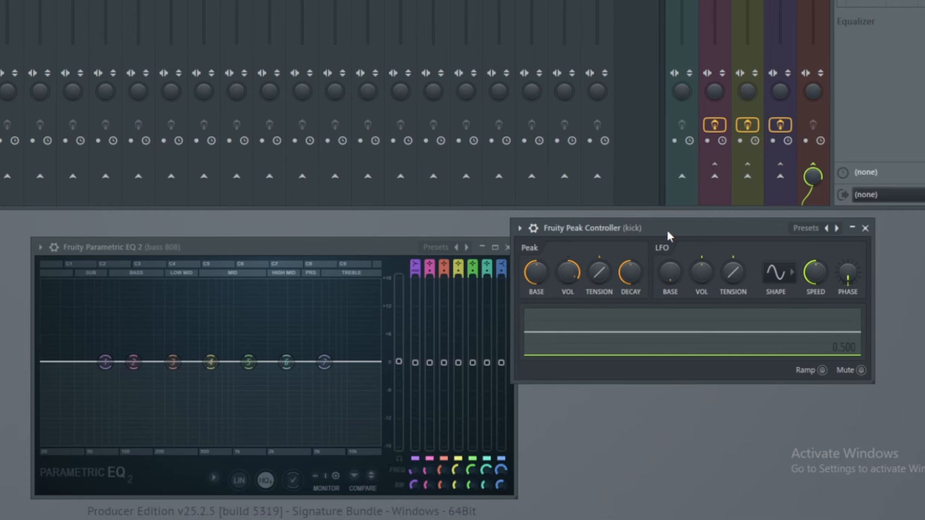
{"action": "left_click_drag", "start_coordinate": [667, 233], "coordinate": [698, 242]}
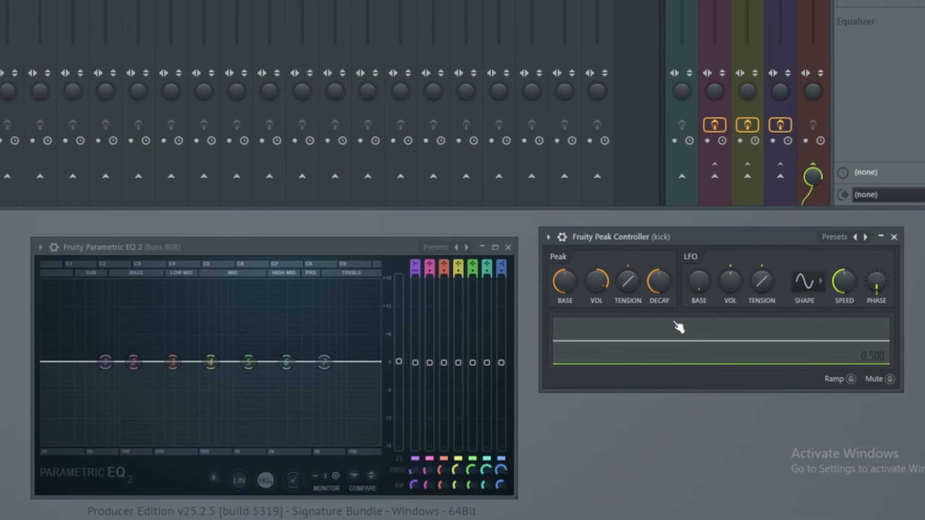
Step: Select the bass 808 track, shift band 1 of its Parametric EQ 2 to 108 Hz, and play the pattern
{"action": "key", "text": "space"}
{"action": "left_click_drag", "start_coordinate": [813, 176], "coordinate": [780, 177]}
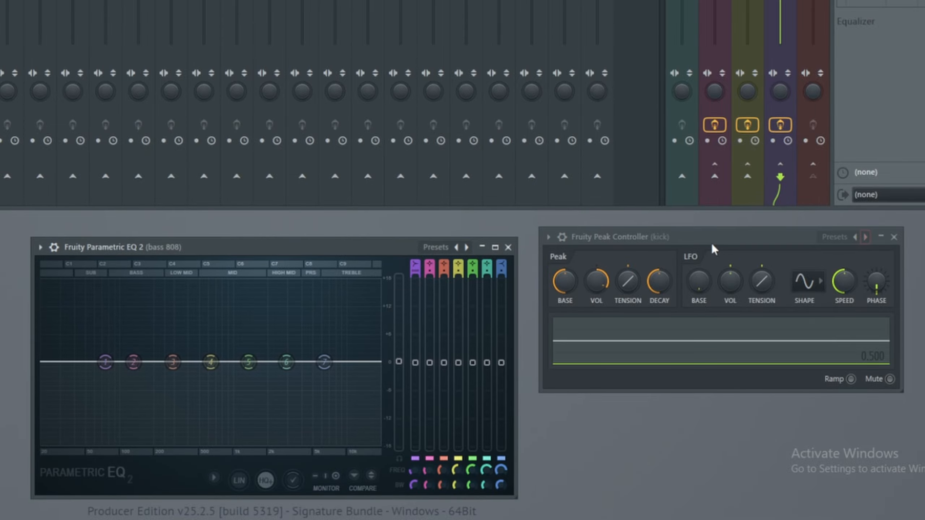
{"action": "mouse_move", "coordinate": [106, 362]}
{"action": "left_mouse_down"}
{"action": "mouse_move", "coordinate": [106, 320]}
{"action": "mouse_move", "coordinate": [116, 319]}
{"action": "mouse_move", "coordinate": [122, 384]}
{"action": "mouse_move", "coordinate": [124, 362]}
{"action": "left_mouse_up"}
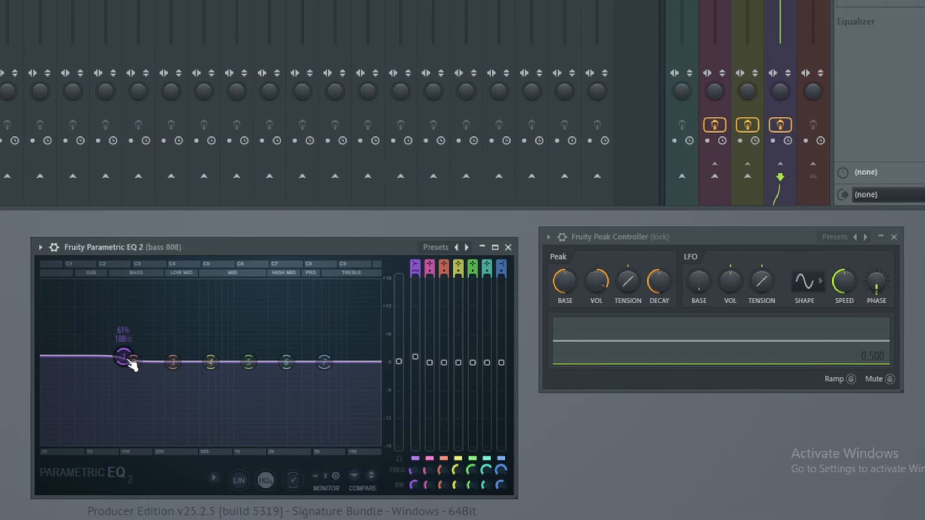
{"action": "key", "text": "space"}
Step: Link the bass 808 EQ's band 1 level to Fruity Peak Controller - Peak with the Inverted mapping formula (1-Input)
{"action": "right_click", "coordinate": [415, 366]}
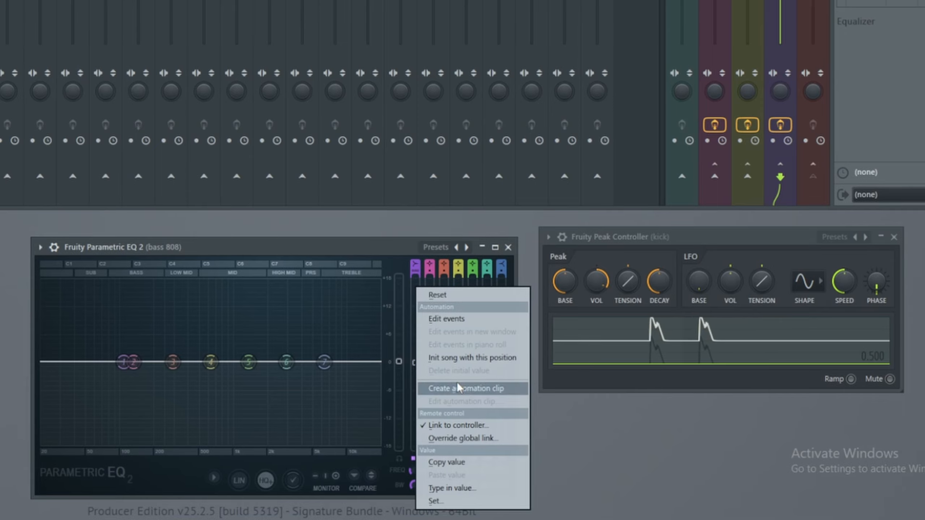
{"action": "left_click", "coordinate": [446, 426]}
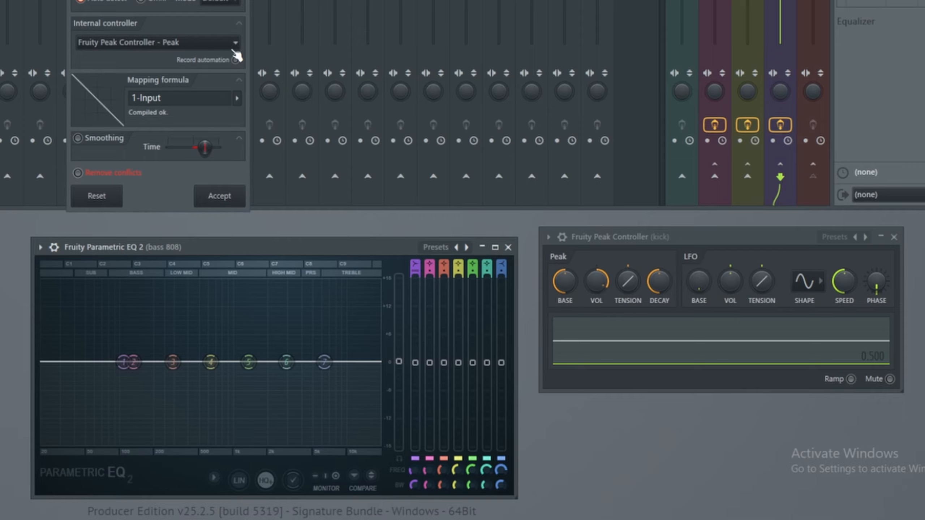
{"action": "left_click", "coordinate": [235, 42]}
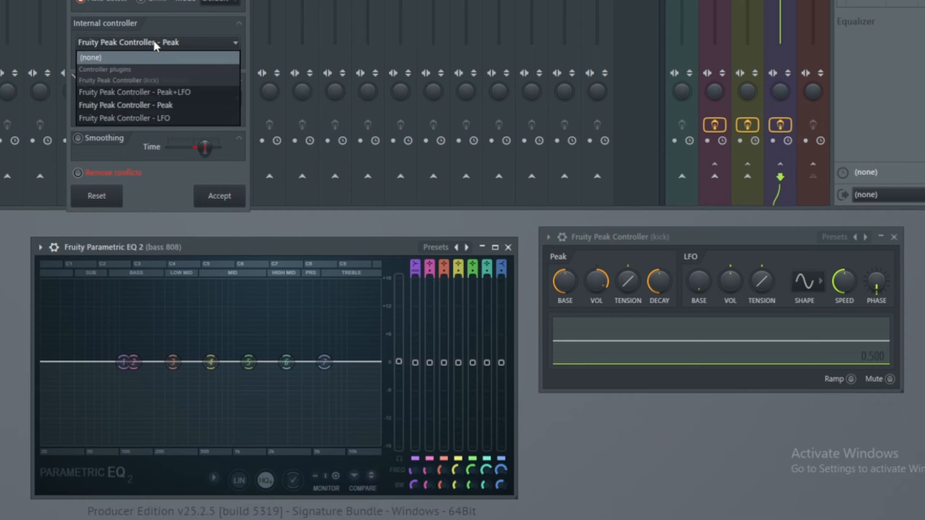
{"action": "left_click", "coordinate": [198, 26]}
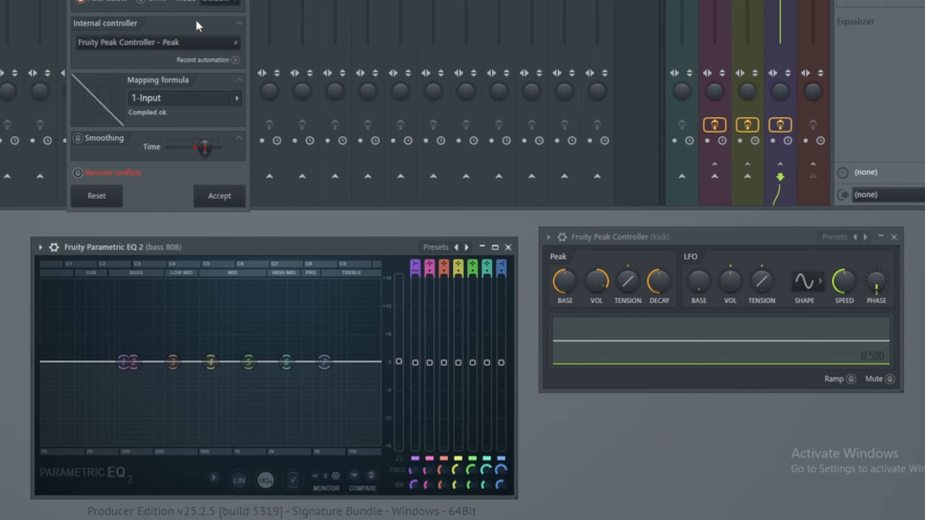
{"action": "left_click", "coordinate": [236, 43]}
{"action": "left_click", "coordinate": [155, 99]}
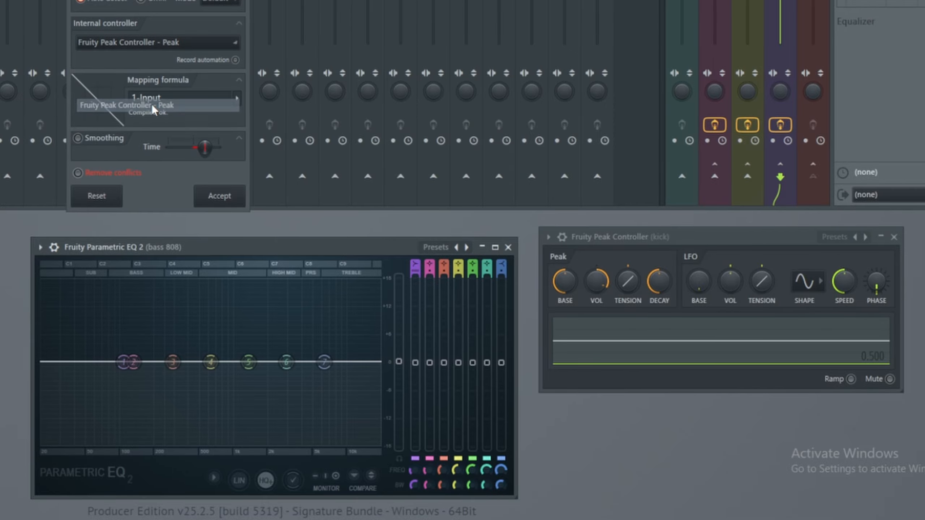
{"action": "left_click", "coordinate": [237, 97]}
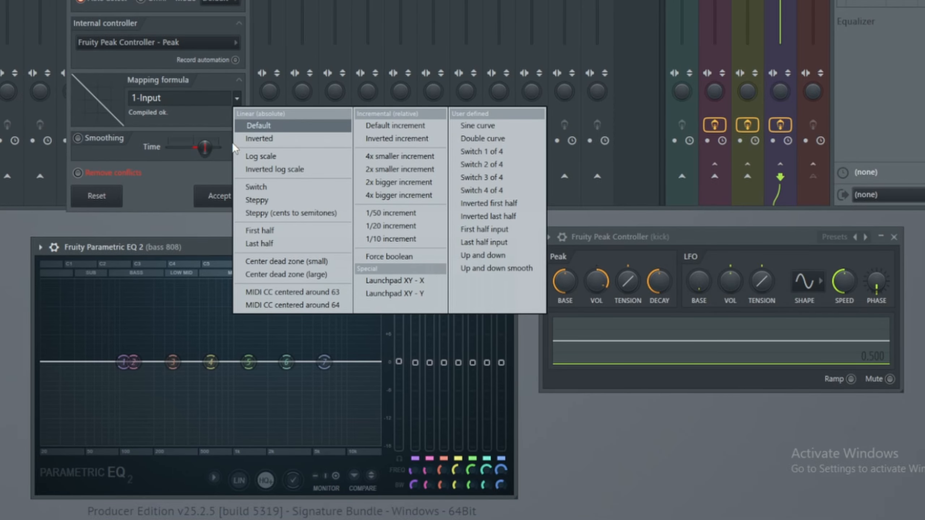
{"action": "left_click", "coordinate": [258, 139]}
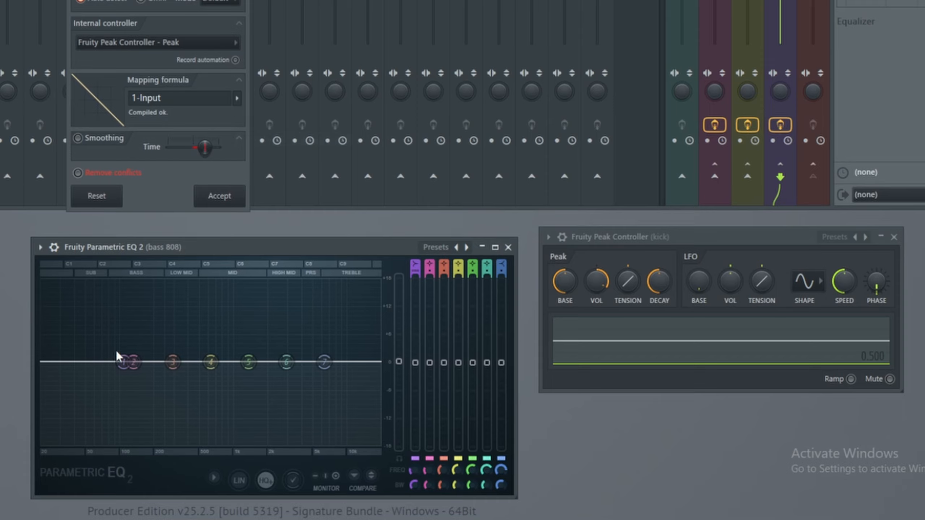
{"action": "left_click", "coordinate": [228, 198]}
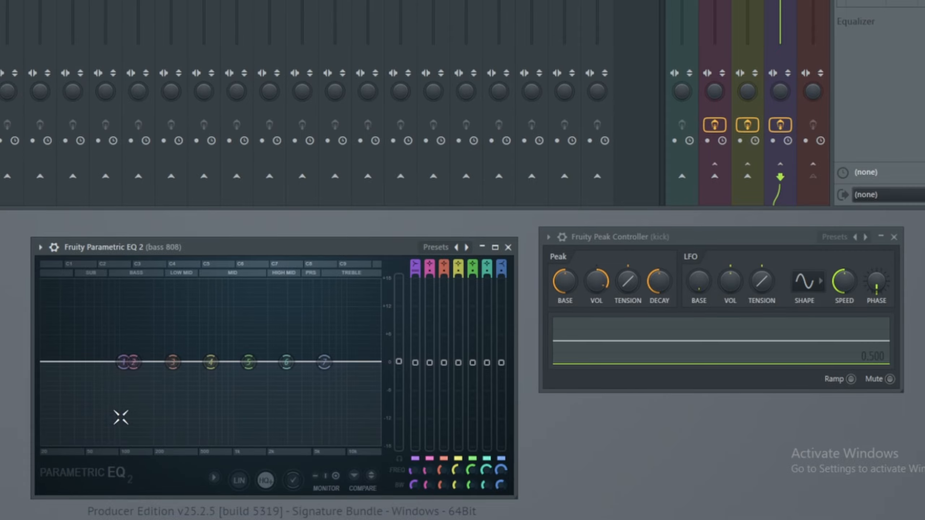
Step: During playback, lower the frequency of band 1 in the bass 808 EQ and move band 2 to 39 Hz
{"action": "key", "text": "space"}
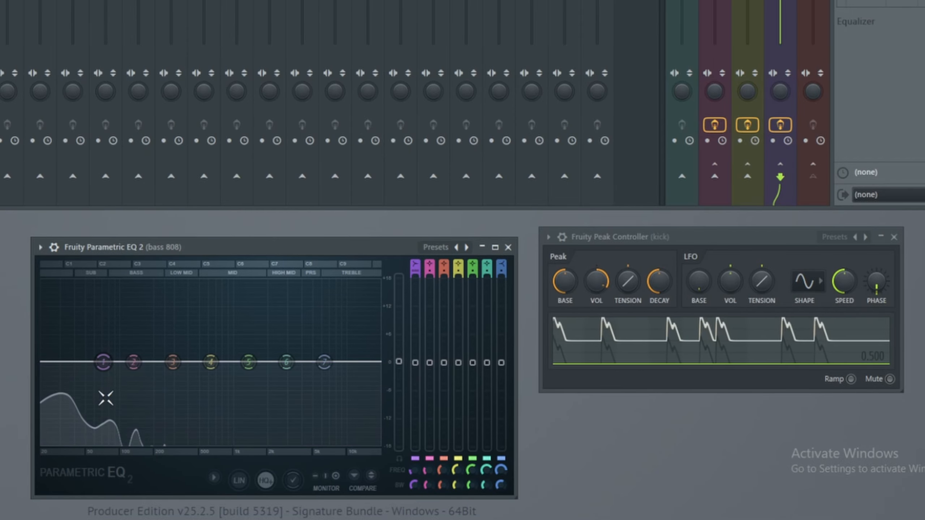
{"action": "left_click_drag", "start_coordinate": [134, 362], "coordinate": [73, 359]}
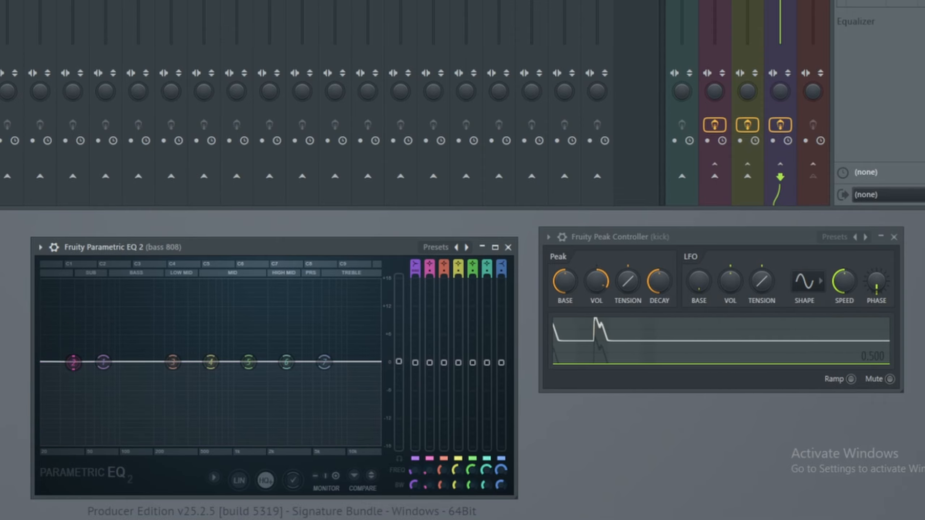
Step: Play the pattern and examine the kick's fundamental in the kick track's Parametric EQ 2, using band 2 as a marker
{"action": "left_click_drag", "start_coordinate": [780, 177], "coordinate": [812, 176]}
{"action": "key", "text": "space"}
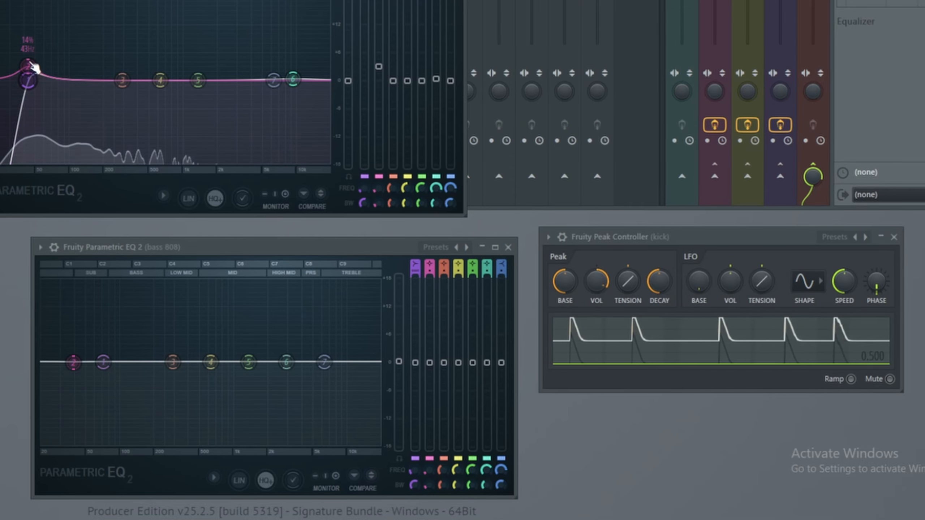
{"action": "left_click_drag", "start_coordinate": [82, 80], "coordinate": [84, 81]}
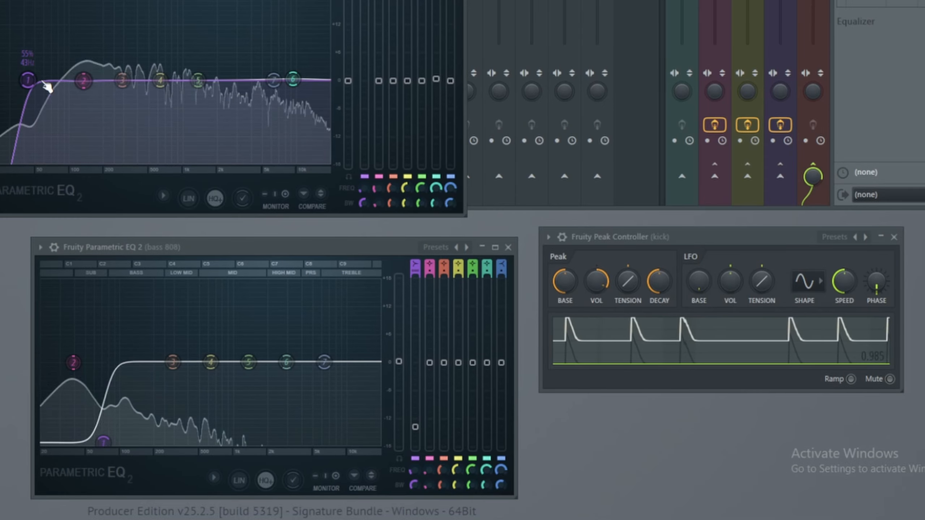
{"action": "key", "text": "space"}
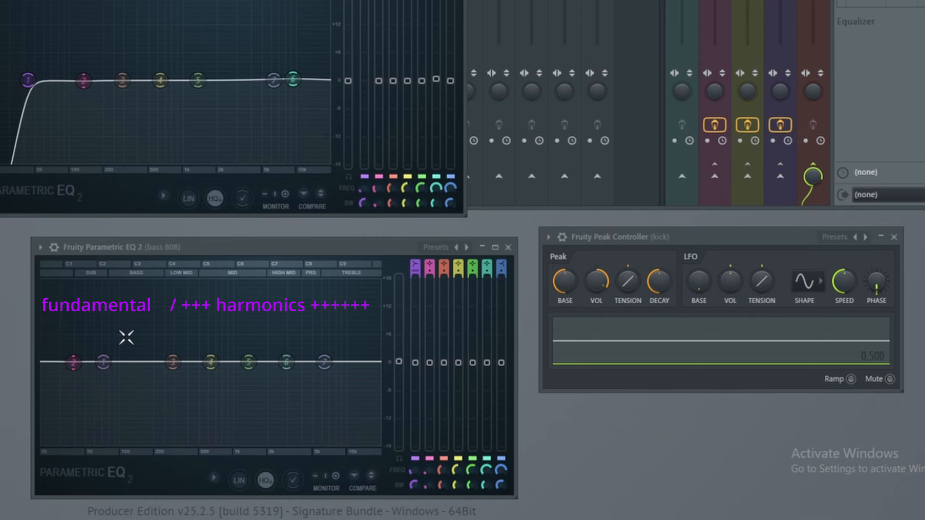
Step: Move band 3 of the bass 808 EQ to 173 Hz and check the bass spectrum during playback
{"action": "left_click_drag", "start_coordinate": [174, 362], "coordinate": [163, 363]}
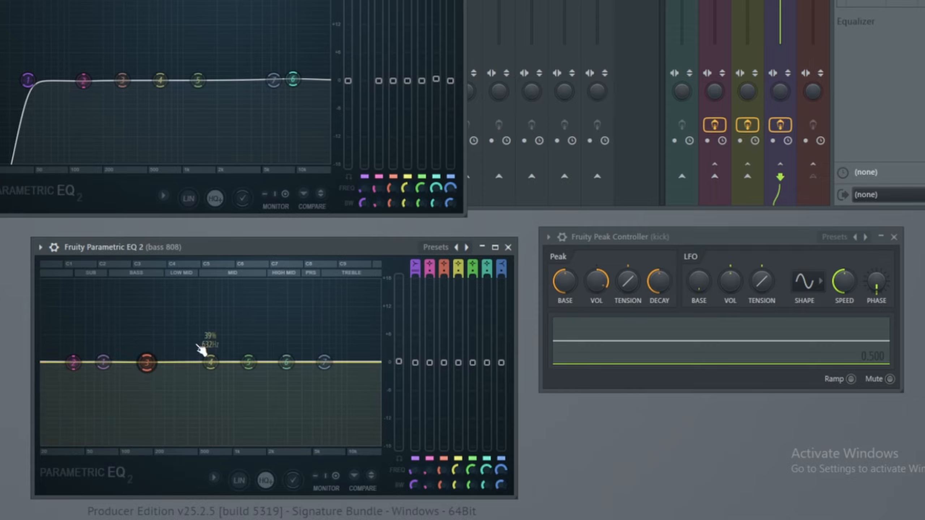
{"action": "key", "text": "space"}
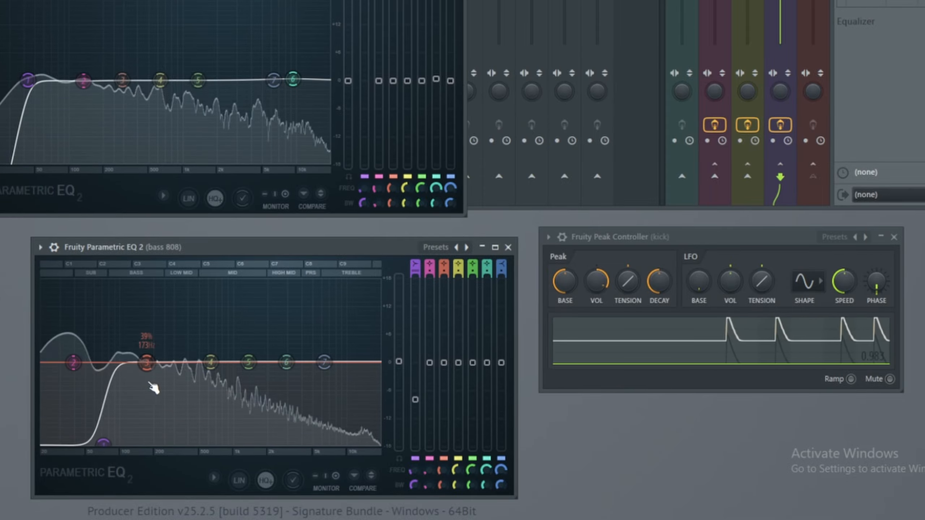
{"action": "key", "text": "space"}
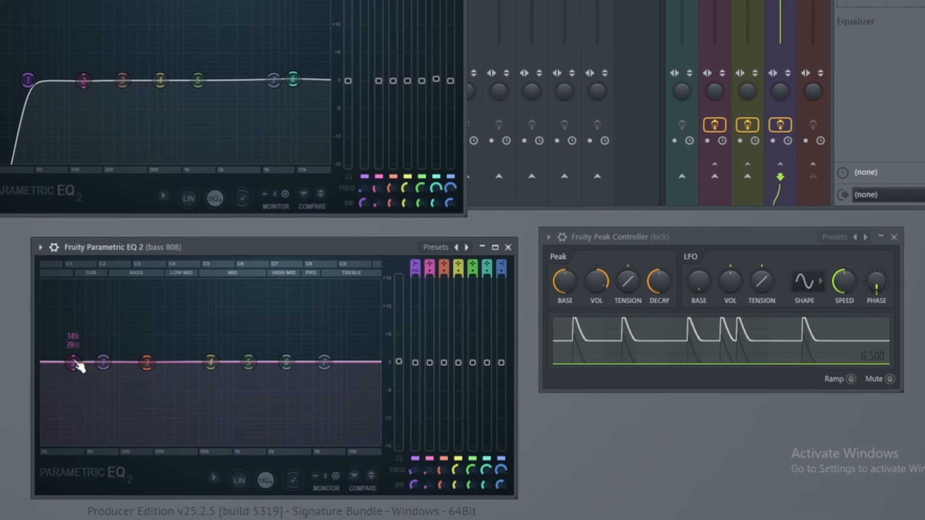
Step: Move band 2 of the bass 808 EQ to 99 Hz, between bands 1 and 3
{"action": "left_click_drag", "start_coordinate": [75, 363], "coordinate": [119, 362]}
{"action": "right_click", "coordinate": [120, 365]}
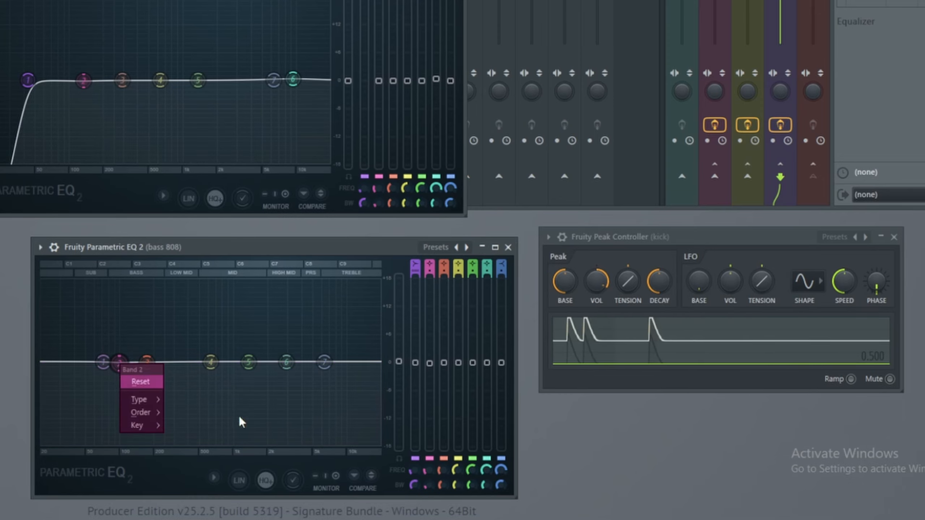
{"action": "left_click", "coordinate": [121, 357]}
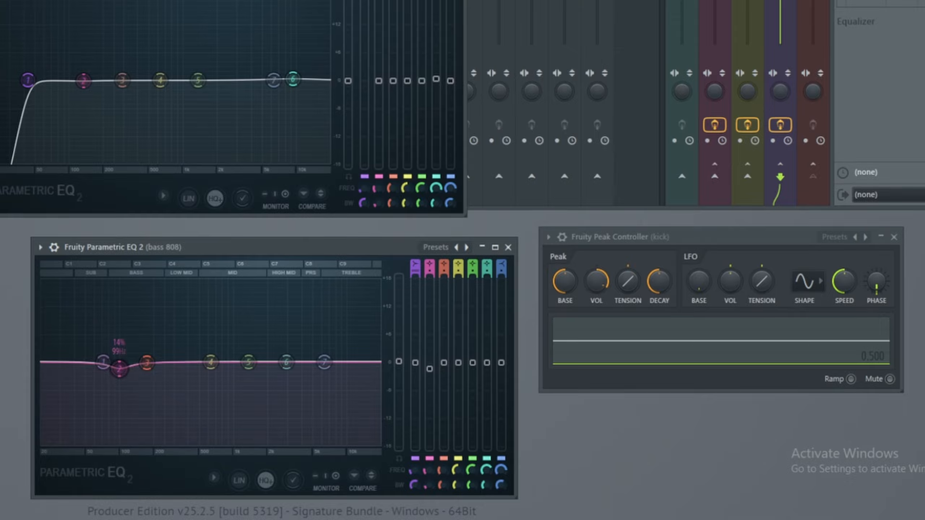
Step: Link the level of band 2 in the bass 808 EQ to Fruity Peak Controller - Peak with the inverted mapping formula 1-Input
{"action": "right_click", "coordinate": [434, 367]}
{"action": "left_click", "coordinate": [461, 424]}
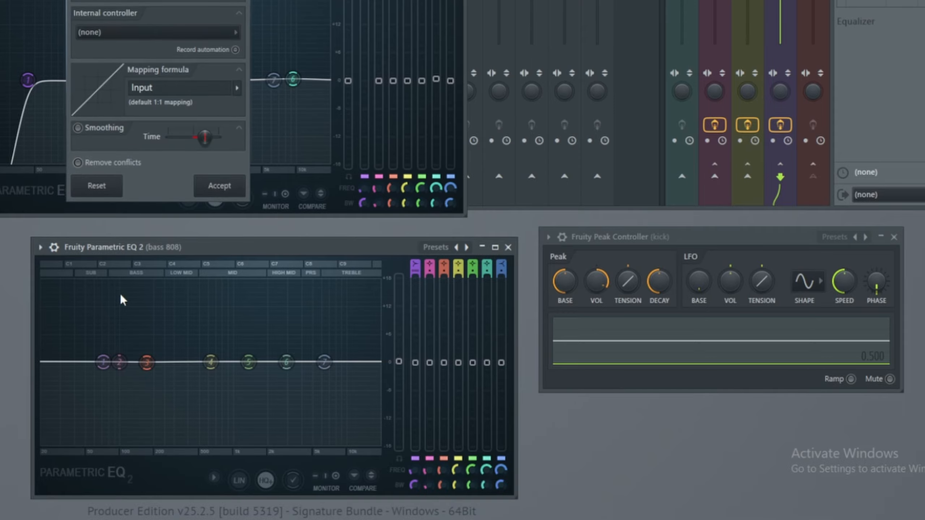
{"action": "left_click", "coordinate": [178, 37]}
{"action": "left_click", "coordinate": [202, 97]}
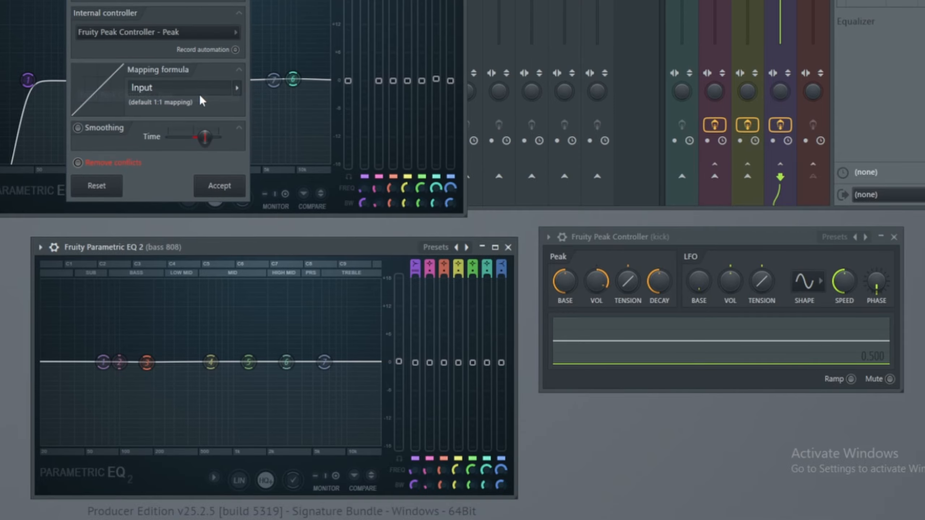
{"action": "left_click", "coordinate": [237, 88]}
{"action": "left_click", "coordinate": [255, 128]}
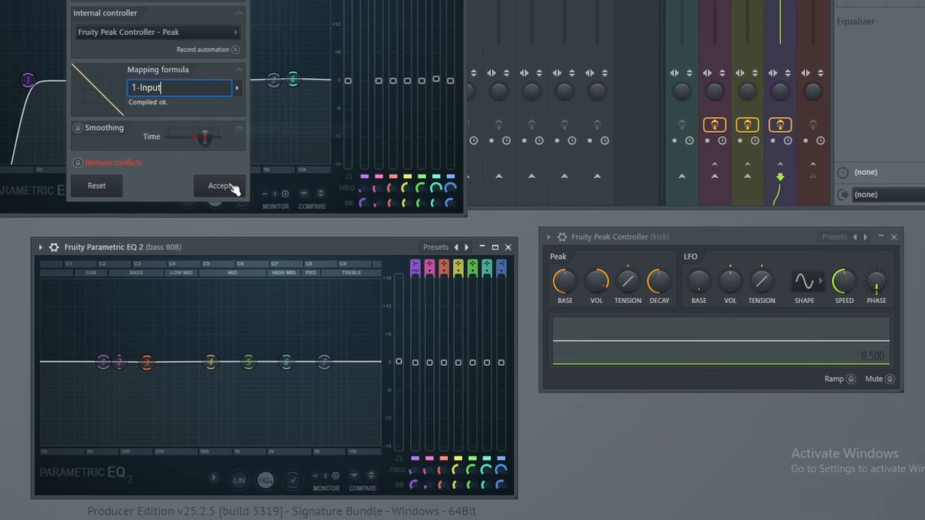
{"action": "left_click", "coordinate": [234, 188]}
Step: During playback, widen band 2 of the bass 808 EQ to 51% bandwidth and move band 3 to 297 Hz
{"action": "key", "text": "space"}
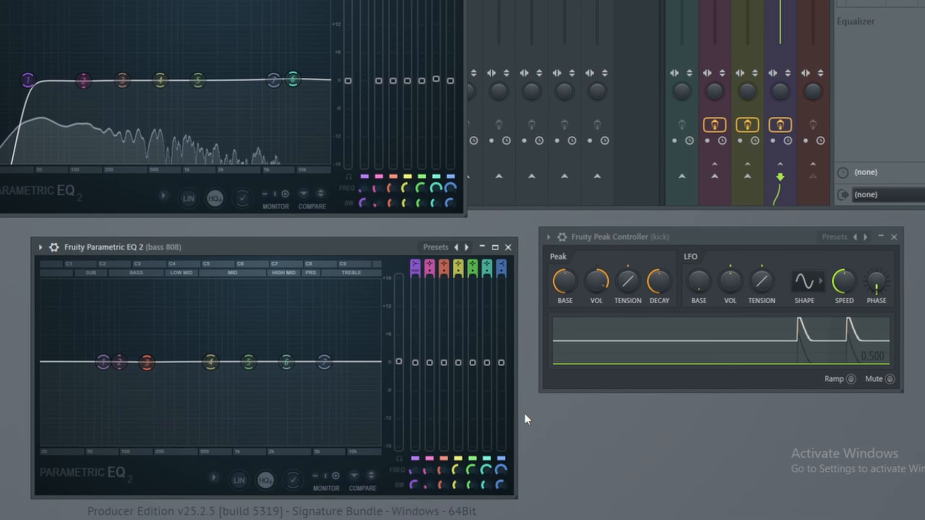
{"action": "left_click_drag", "start_coordinate": [431, 483], "coordinate": [427, 485]}
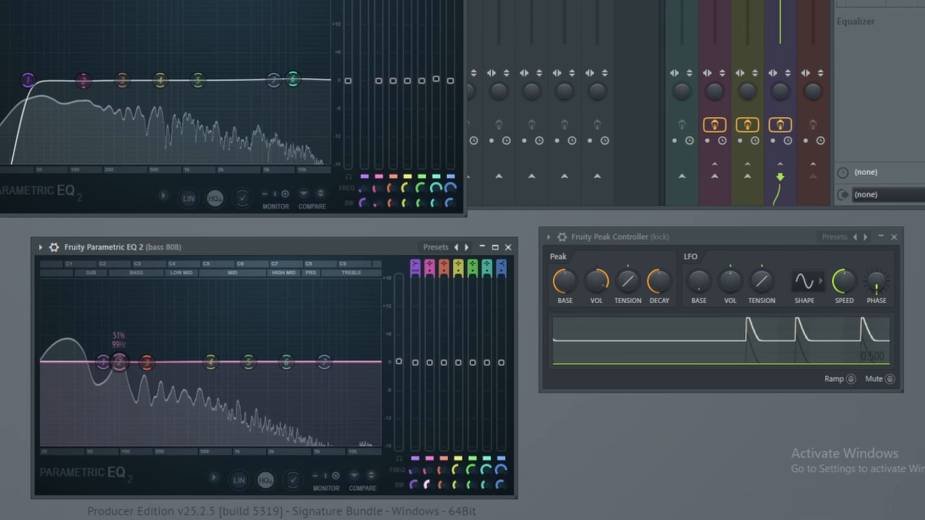
{"action": "left_click_drag", "start_coordinate": [153, 364], "coordinate": [174, 361]}
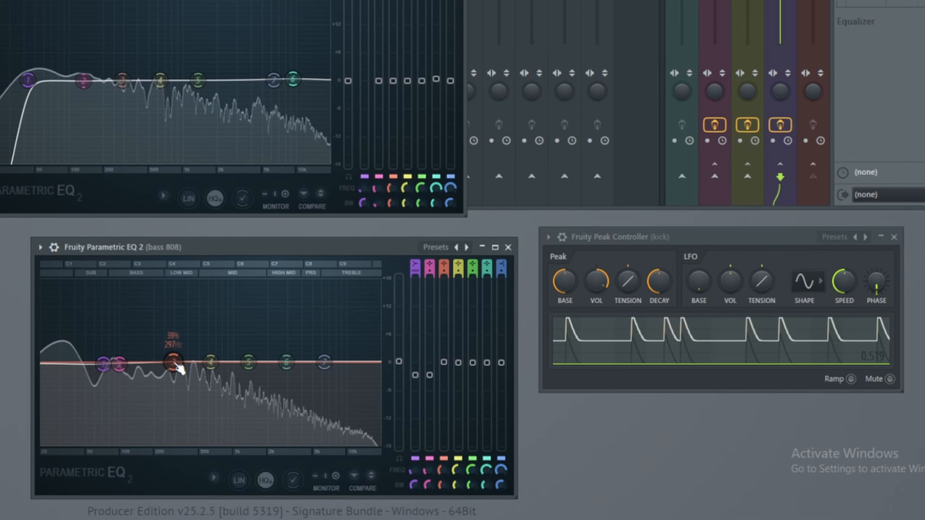
Step: Link the level of band 3 in the bass 808 EQ to Fruity Peak Controller - Peak with the inverted mapping formula 1-Input
{"action": "right_click", "coordinate": [444, 362]}
{"action": "left_click", "coordinate": [489, 425]}
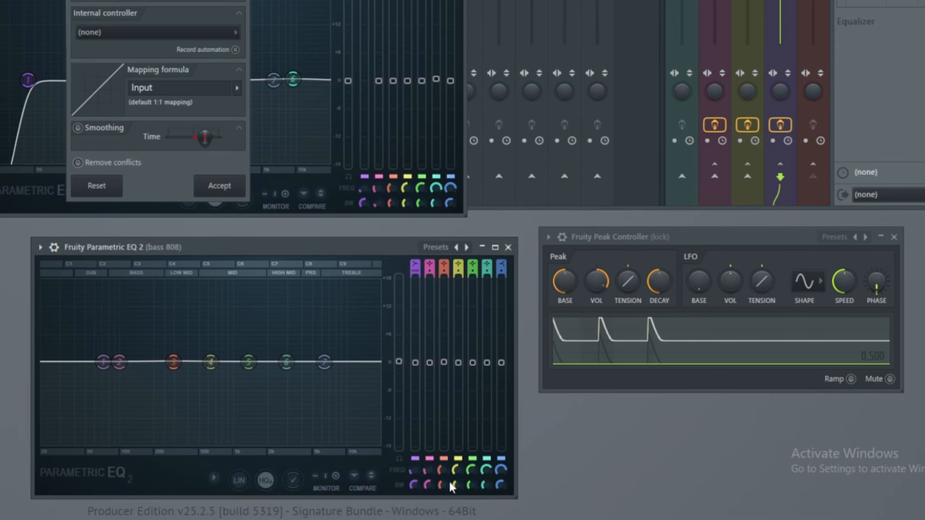
{"action": "left_click", "coordinate": [235, 32]}
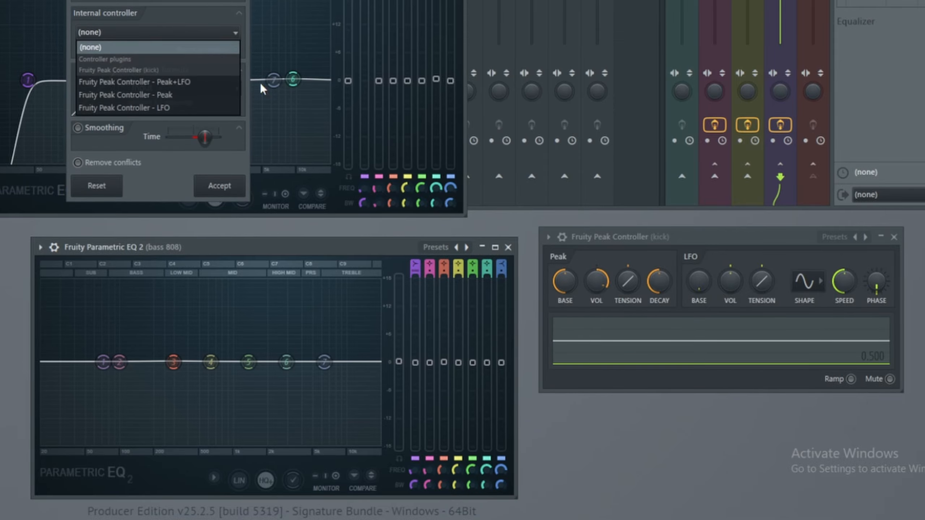
{"action": "left_click", "coordinate": [212, 96]}
{"action": "left_click", "coordinate": [241, 91]}
{"action": "left_click", "coordinate": [256, 130]}
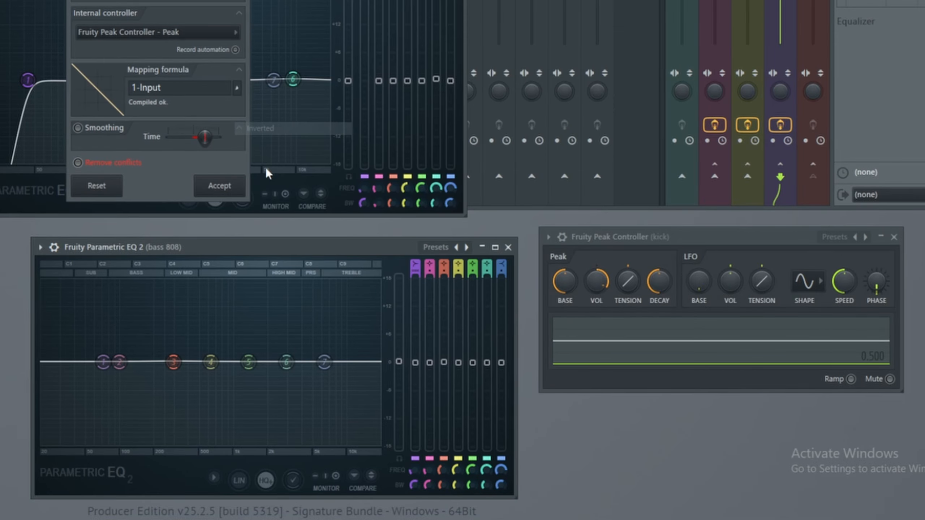
{"action": "left_click", "coordinate": [236, 191]}
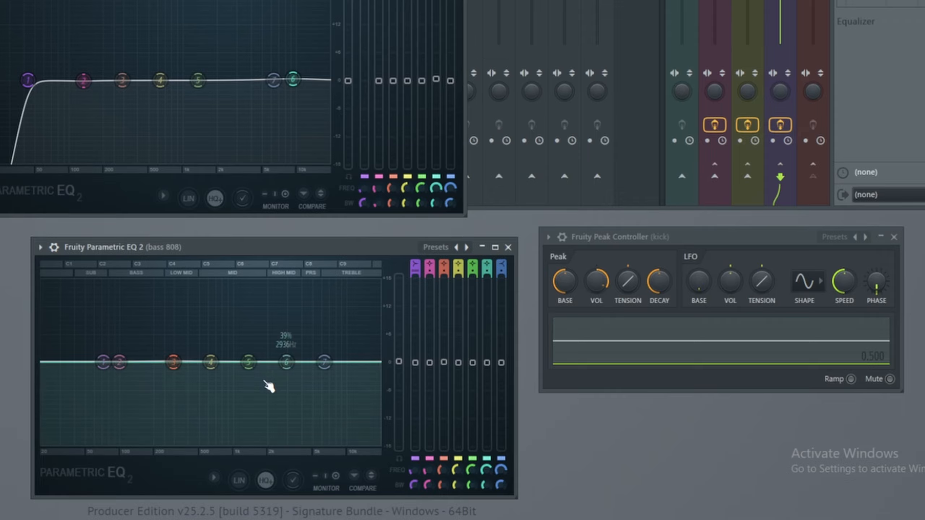
Step: Try other band positions while auditioning the ducking, moving band 4 of the bass 808 EQ up near band 6 and band 3 to 401 Hz
{"action": "key", "text": "space"}
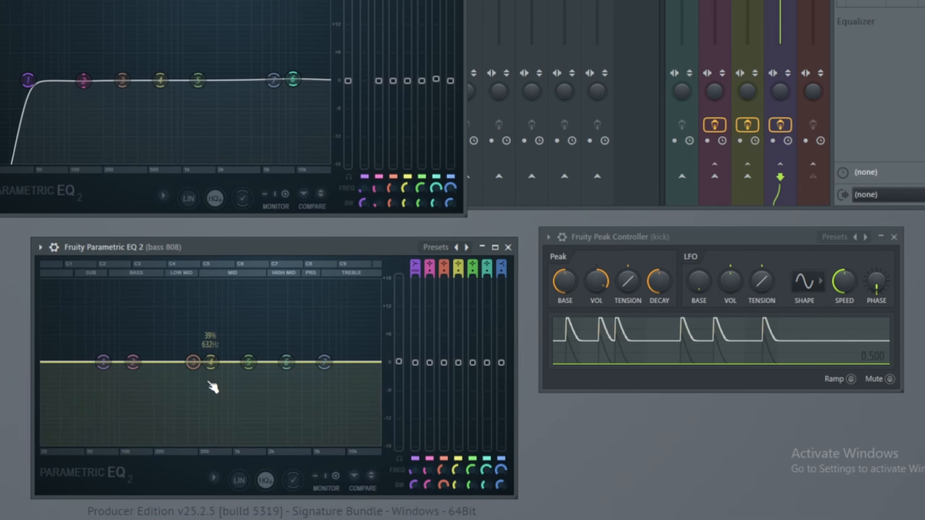
{"action": "key", "text": "space"}
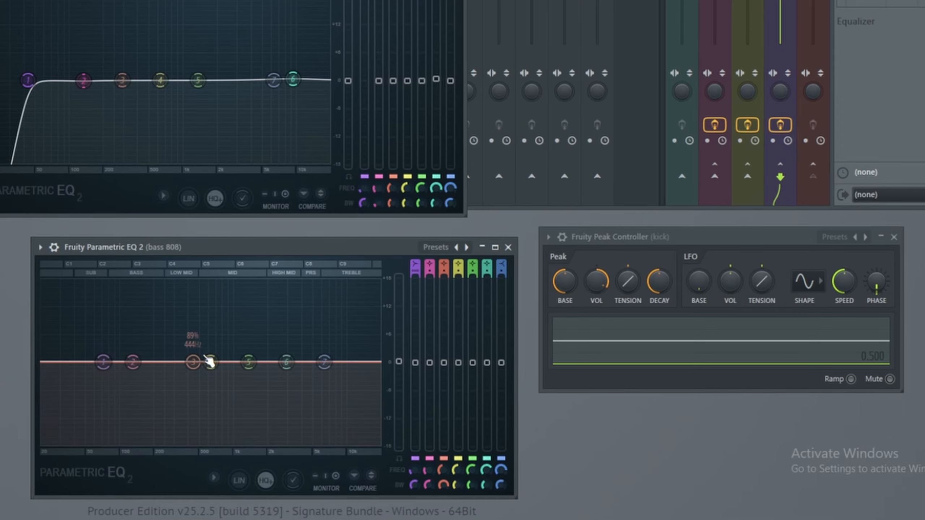
{"action": "left_click_drag", "start_coordinate": [210, 363], "coordinate": [284, 362]}
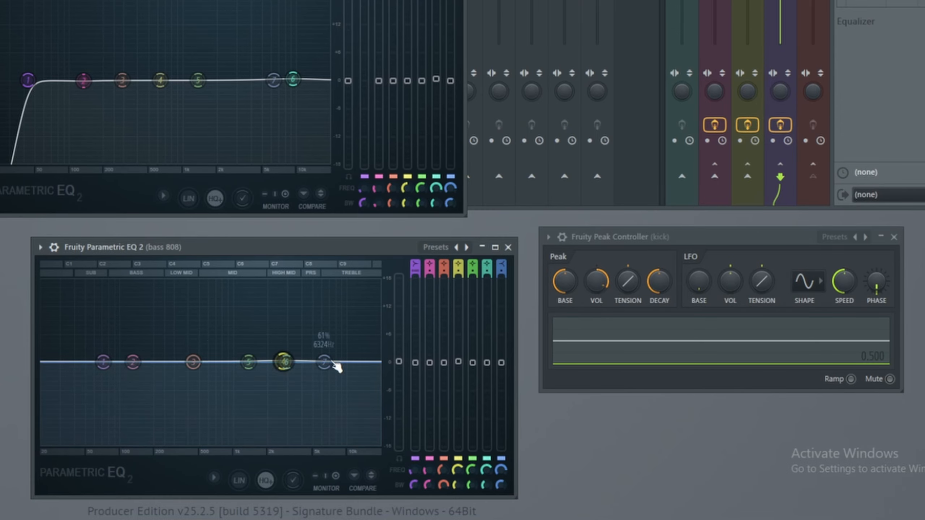
{"action": "key", "text": "space"}
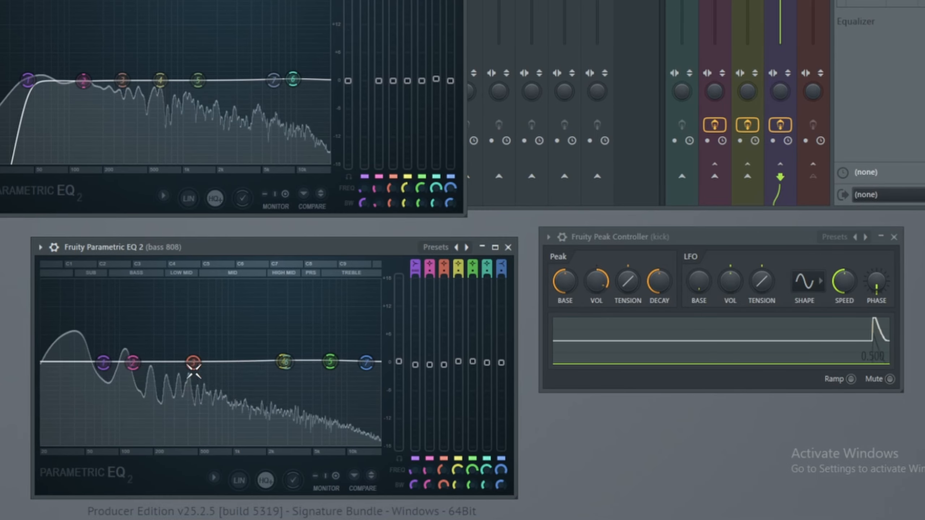
{"action": "left_click_drag", "start_coordinate": [193, 362], "coordinate": [189, 344]}
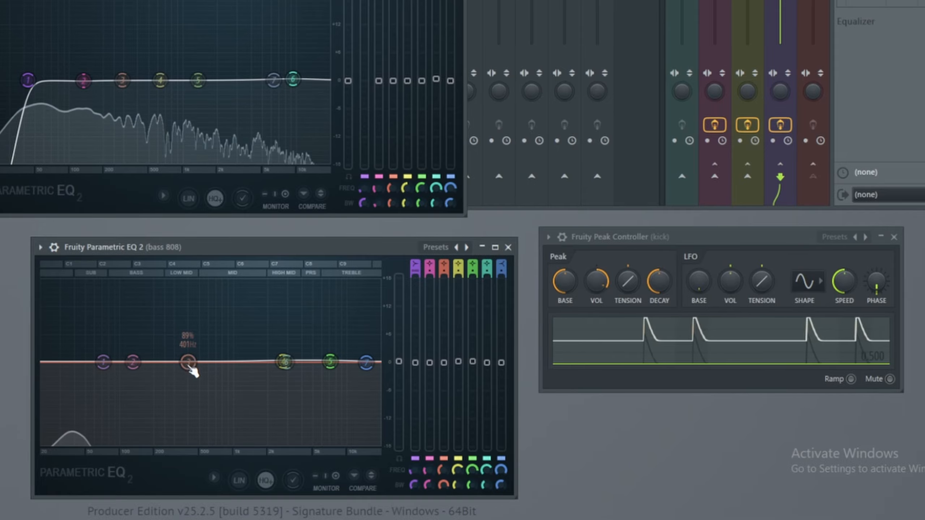
{"action": "key", "text": "space"}
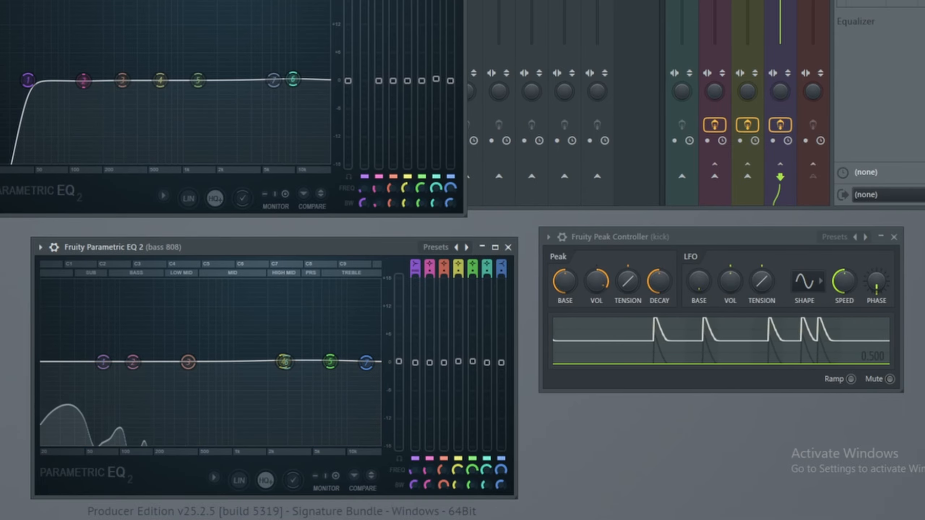
Step: Close the kick track's EQ and play the pattern to check the ducking on the bass 808
{"action": "left_click", "coordinate": [2, 22]}
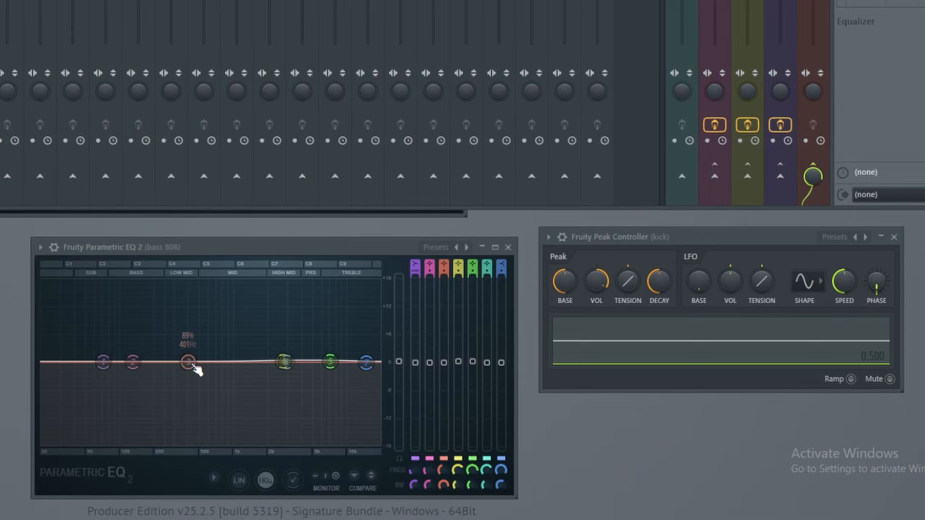
{"action": "key", "text": "space"}
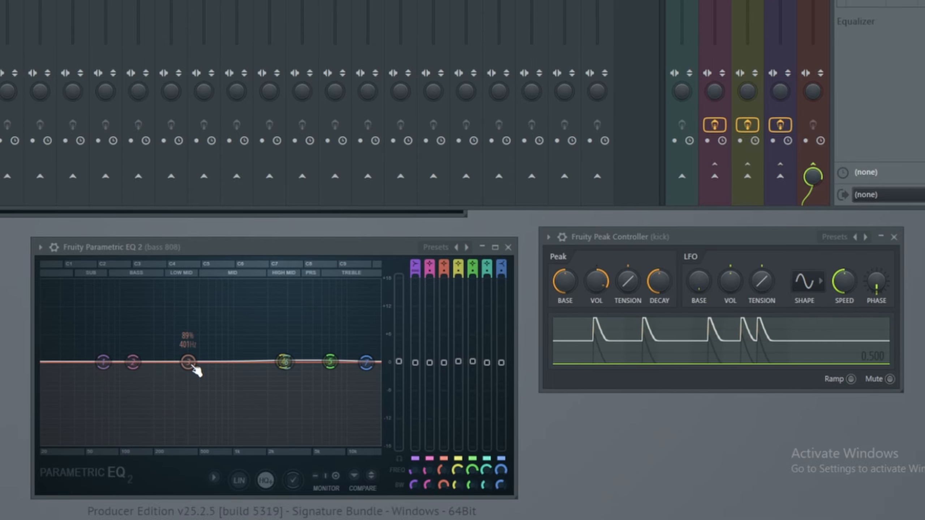
{"action": "key", "text": "space"}
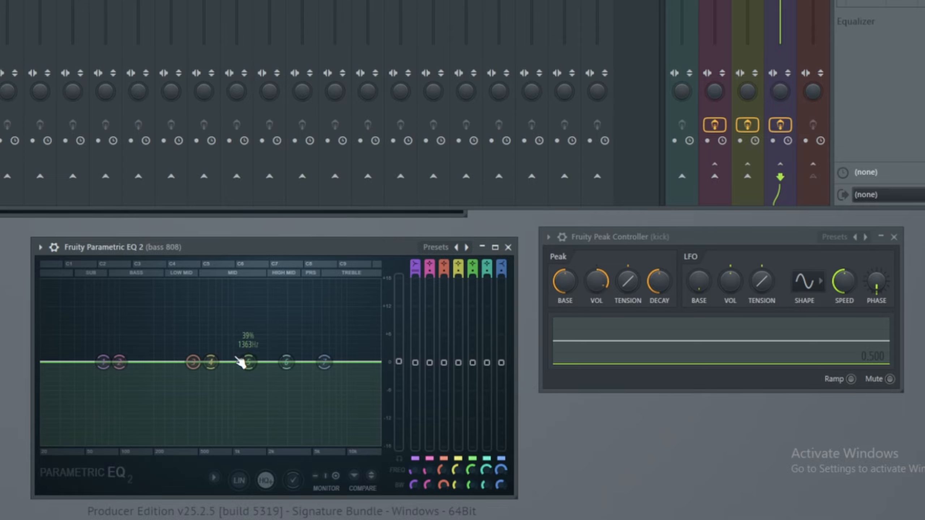
Step: Return bands 2 and 3 of the bass 808 EQ to their default frequencies, with band 3 at 297 Hz, and close the EQ
{"action": "left_click_drag", "start_coordinate": [193, 362], "coordinate": [153, 369]}
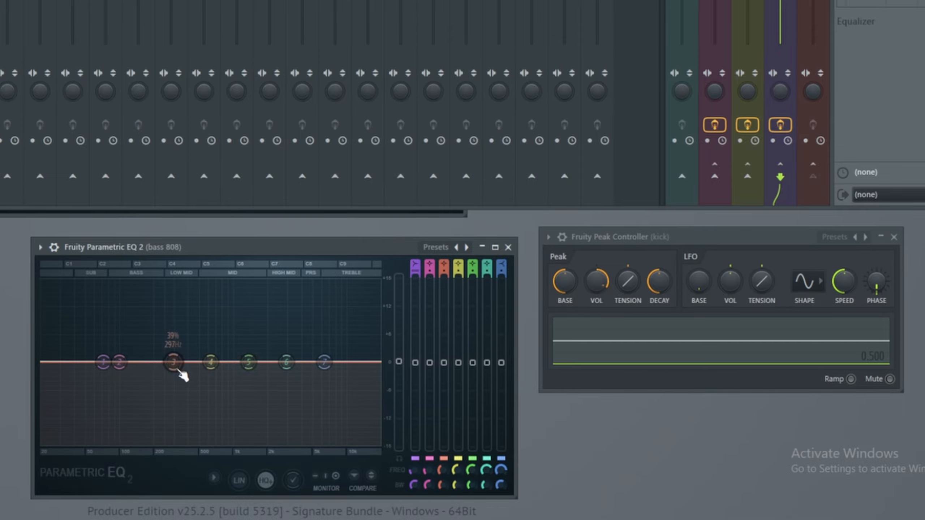
{"action": "key", "text": "space"}
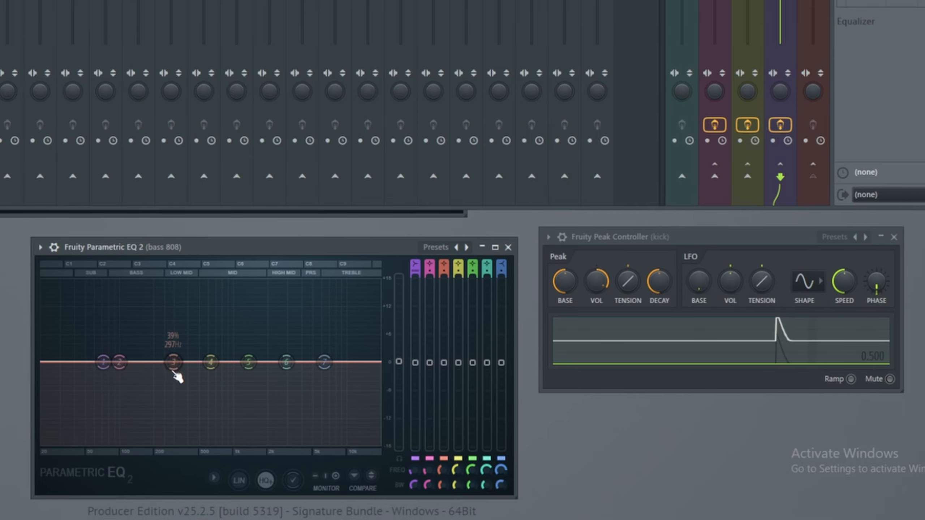
{"action": "left_click_drag", "start_coordinate": [119, 361], "coordinate": [139, 364]}
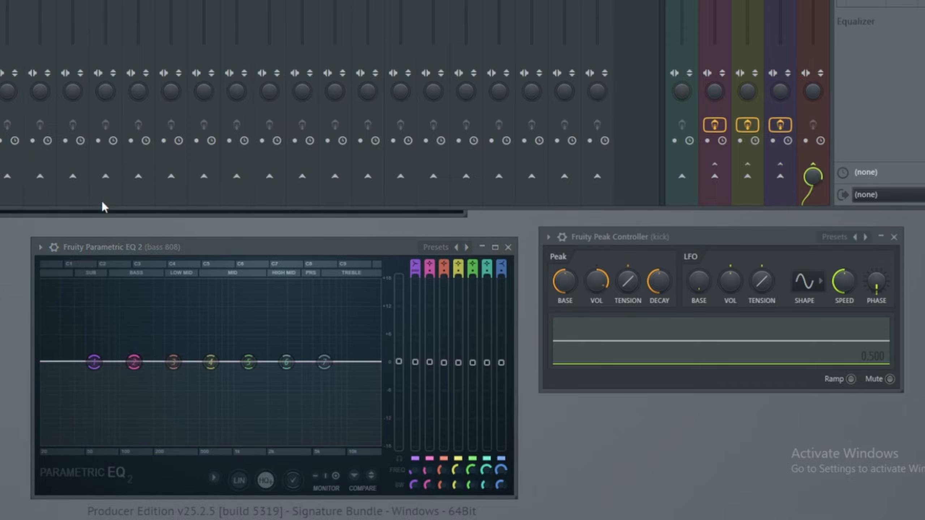
{"action": "mouse_move", "coordinate": [134, 361]}
{"action": "left_mouse_down"}
{"action": "mouse_move", "coordinate": [134, 373]}
{"action": "mouse_move", "coordinate": [134, 361]}
{"action": "left_mouse_up"}
{"action": "left_click", "coordinate": [508, 248]}
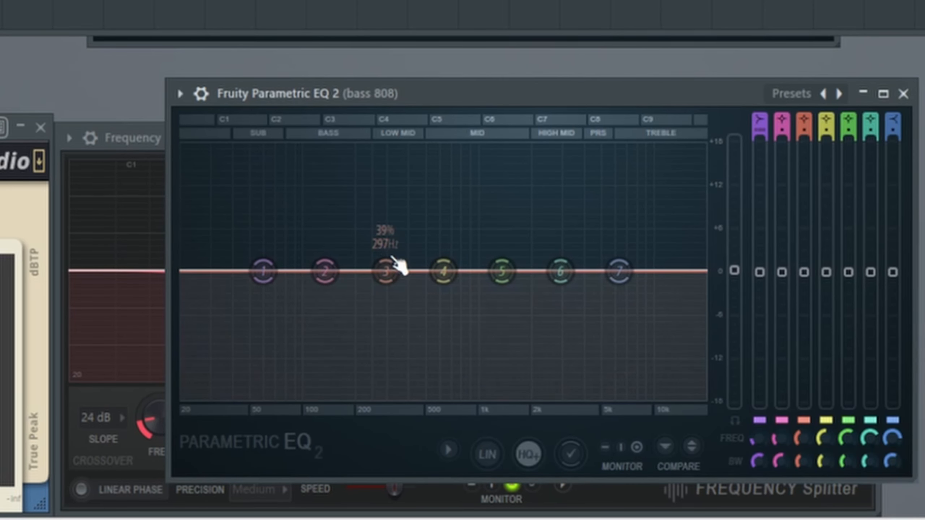
{"action": "key", "text": "Escape"}
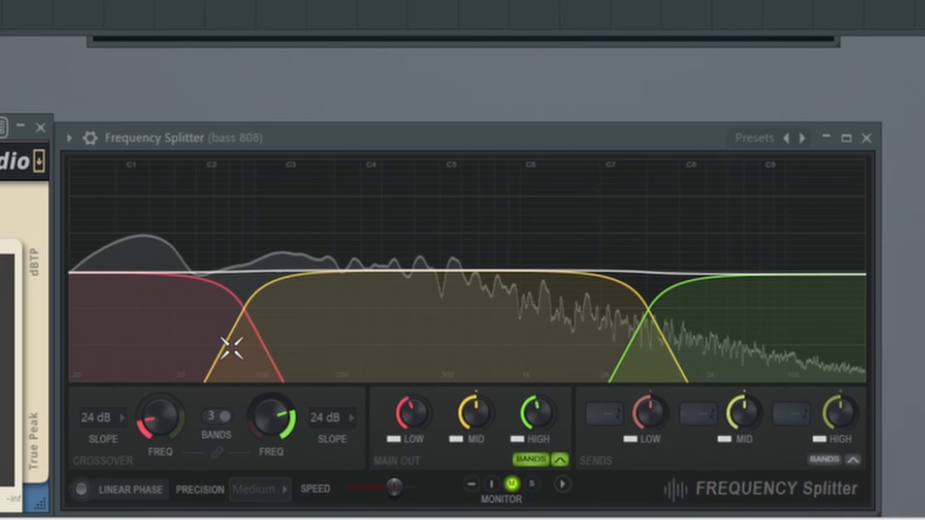
Step: Lower and restore the low band's main output level in the bass 808 Frequency Splitter during playback to demonstrate low-end ducking
{"action": "scroll", "coordinate": [196, 347], "scroll_direction": "down", "scroll_amount": 10}
{"action": "scroll", "coordinate": [195, 347], "scroll_direction": "up", "scroll_amount": 8}
{"action": "scroll", "coordinate": [195, 346], "scroll_direction": "down", "scroll_amount": 10}
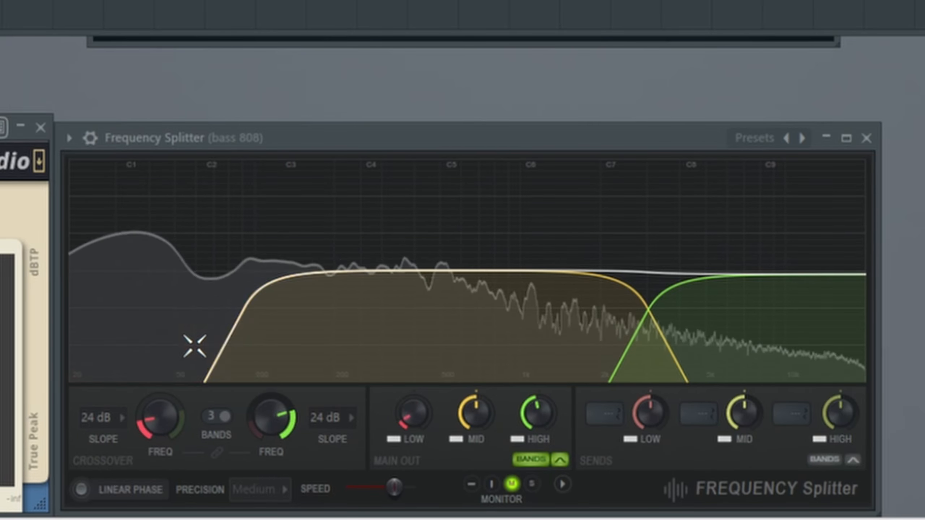
{"action": "scroll", "coordinate": [182, 342], "scroll_direction": "up", "scroll_amount": 10}
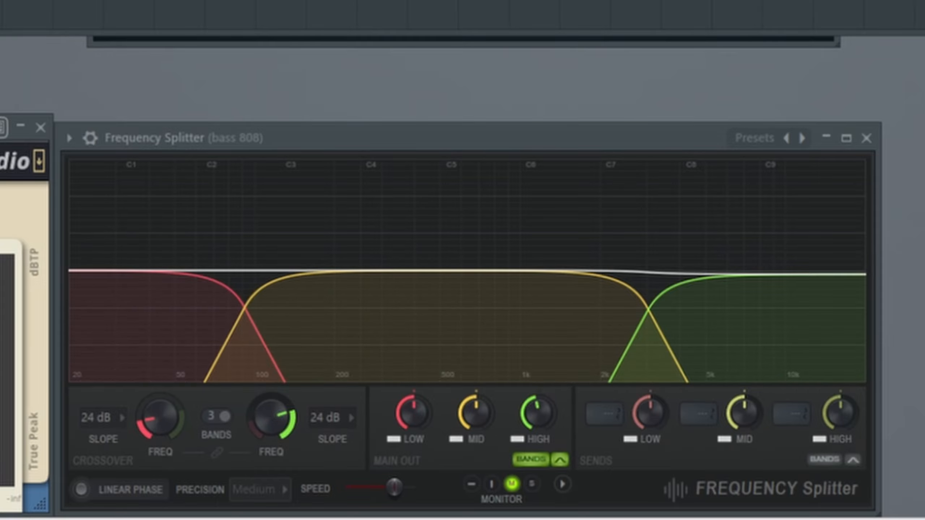
{"action": "scroll", "coordinate": [188, 321], "scroll_direction": "down", "scroll_amount": 5}
{"action": "scroll", "coordinate": [204, 318], "scroll_direction": "up", "scroll_amount": 5}
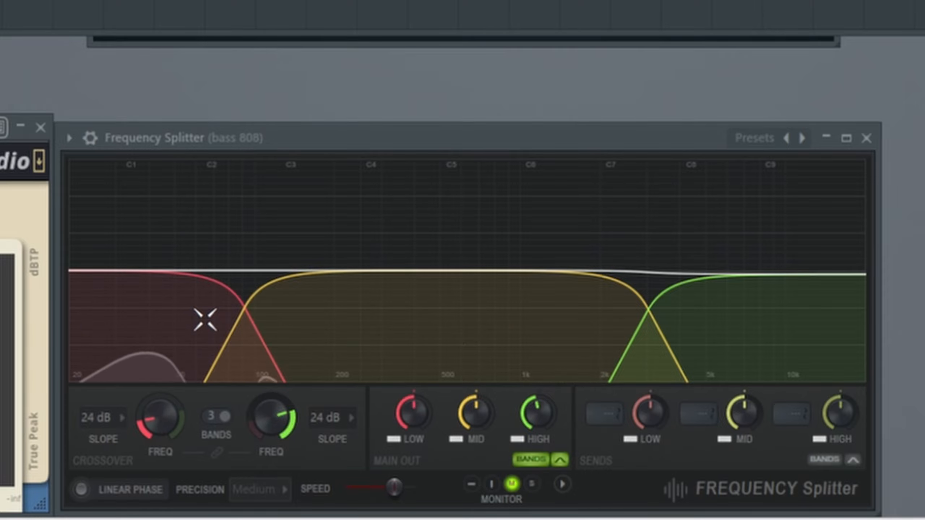
Step: Try the Frequency Splitter's low crossover at its maximum frequency so the low band covers most of the bass spectrum
{"action": "left_click_drag", "start_coordinate": [206, 326], "coordinate": [287, 362]}
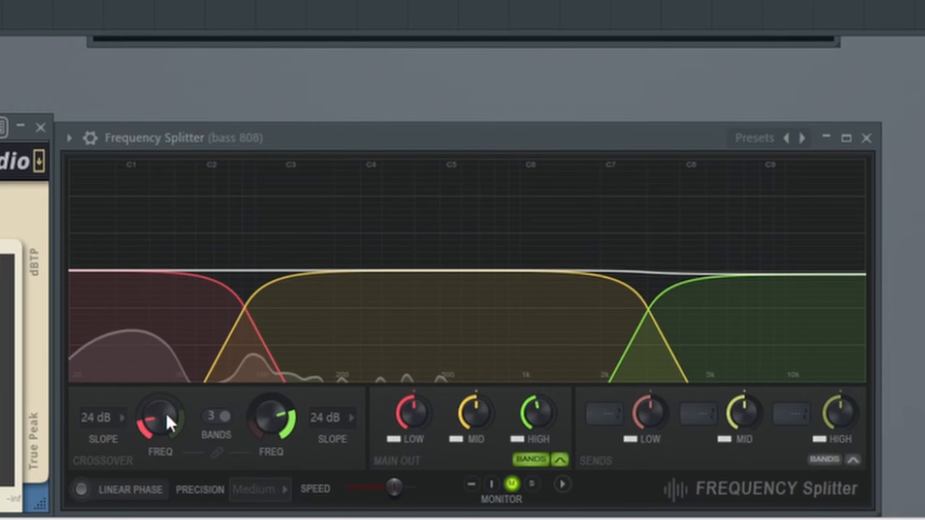
{"action": "left_click_drag", "start_coordinate": [320, 308], "coordinate": [453, 308]}
{"action": "left_click_drag", "start_coordinate": [160, 417], "coordinate": [160, 314]}
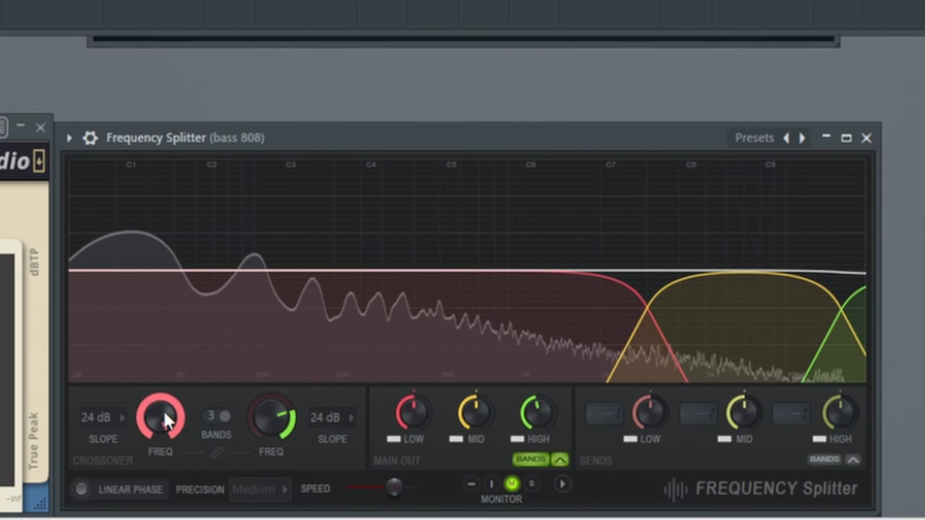
{"action": "mouse_move", "coordinate": [414, 413]}
{"action": "left_mouse_down"}
{"action": "mouse_move", "coordinate": [414, 463]}
{"action": "mouse_move", "coordinate": [414, 415]}
{"action": "left_mouse_up"}
Step: Lower the Frequency Splitter's low crossover to between 50 and 100 Hz so the low band covers only the sub range
{"action": "left_click_drag", "start_coordinate": [160, 418], "coordinate": [160, 489]}
{"action": "mouse_move", "coordinate": [414, 413]}
{"action": "left_mouse_down"}
{"action": "mouse_move", "coordinate": [414, 463]}
{"action": "mouse_move", "coordinate": [414, 413]}
{"action": "left_mouse_up"}
{"action": "left_click_drag", "start_coordinate": [166, 423], "coordinate": [166, 437]}
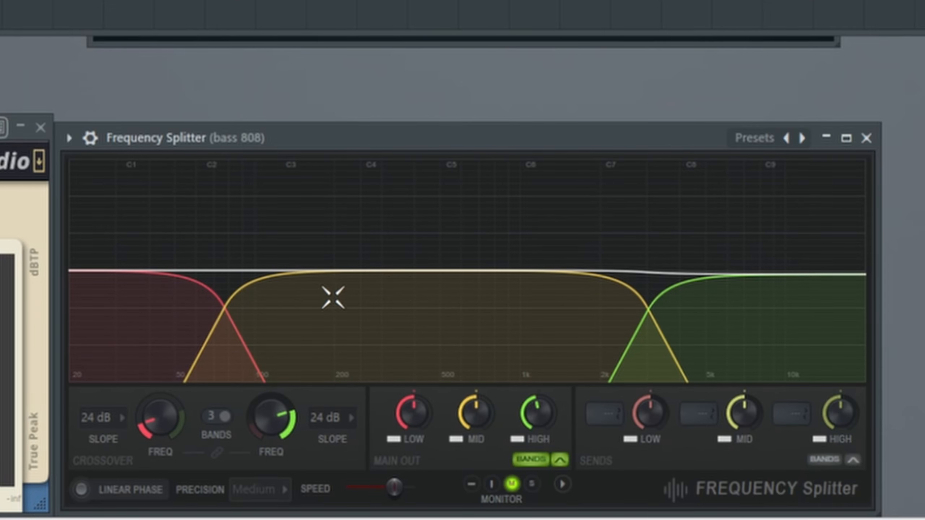
{"action": "key", "text": "space"}
{"action": "mouse_move", "coordinate": [163, 425]}
{"action": "left_mouse_down"}
{"action": "mouse_move", "coordinate": [163, 386]}
{"action": "mouse_move", "coordinate": [163, 403]}
{"action": "mouse_move", "coordinate": [163, 391]}
{"action": "mouse_move", "coordinate": [149, 405]}
{"action": "mouse_move", "coordinate": [149, 393]}
{"action": "mouse_move", "coordinate": [149, 415]}
{"action": "left_mouse_up"}
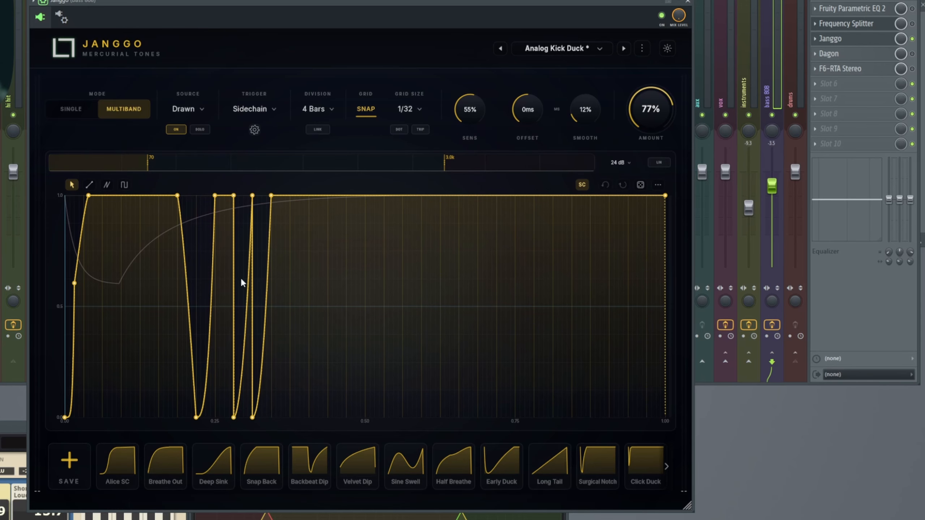
Step: Set the lower crossover of Janggo's multiband ducking on the bass 808 to 63 Hz and audition it
{"action": "key", "text": "space"}
{"action": "key", "text": "space"}
{"action": "left_click_drag", "start_coordinate": [148, 163], "coordinate": [138, 165]}
{"action": "key", "text": "space"}
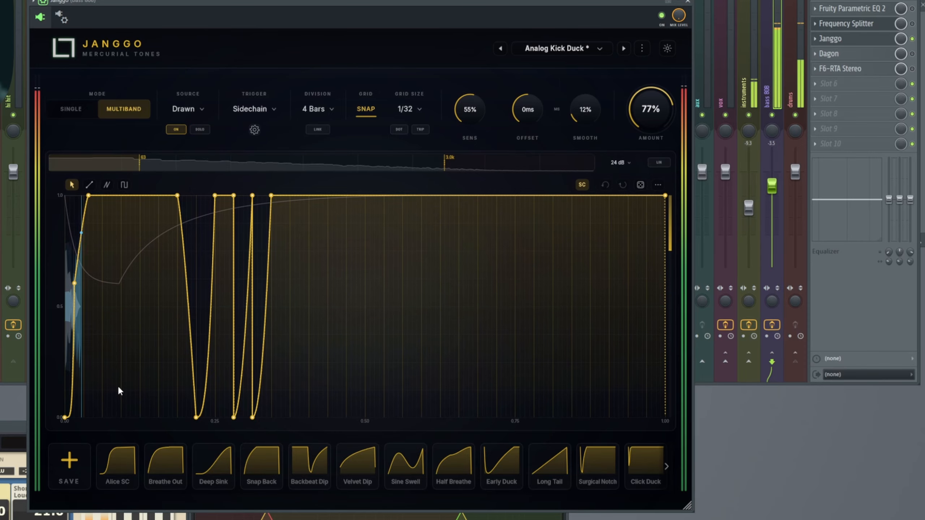
Step: Replay the pattern and examine Janggo's drawn ducking curve against the kick and bass waveforms
{"action": "key", "text": "space"}
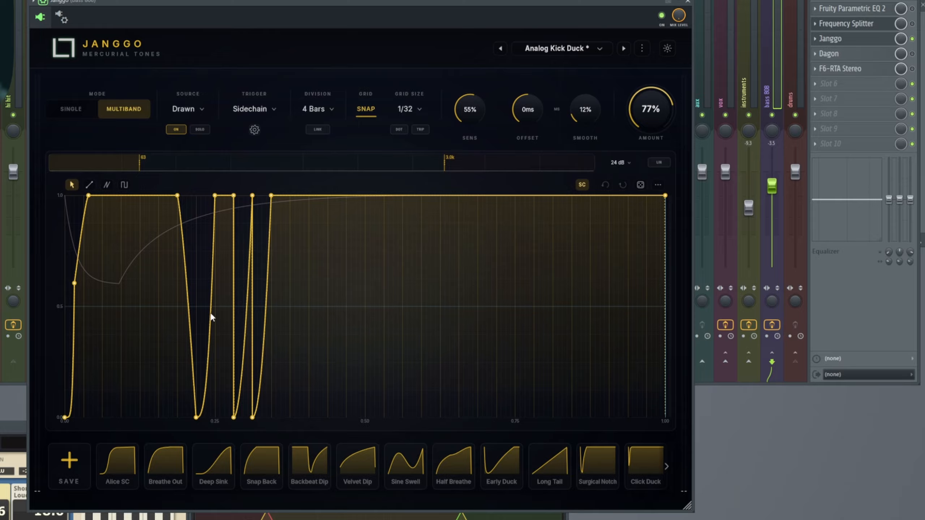
{"action": "key", "text": "space"}
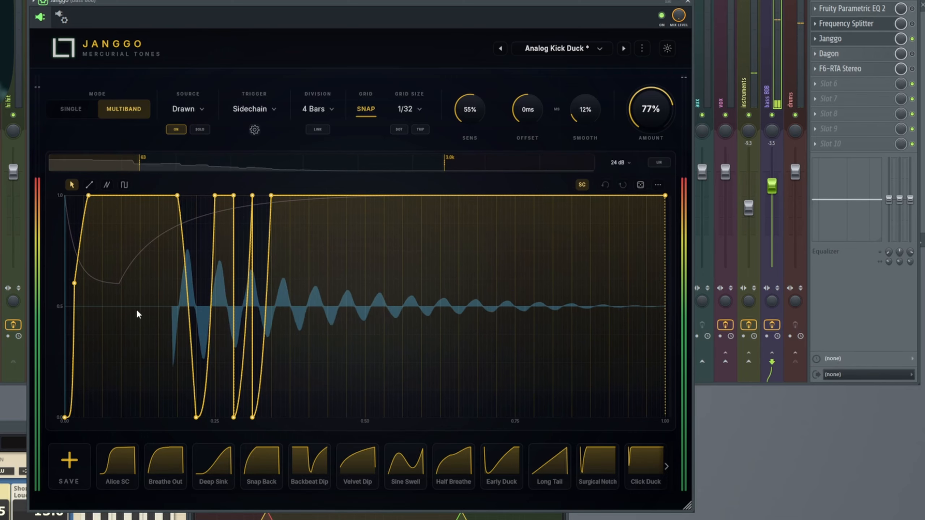
{"action": "key", "text": "space"}
{"action": "key", "text": "space"}
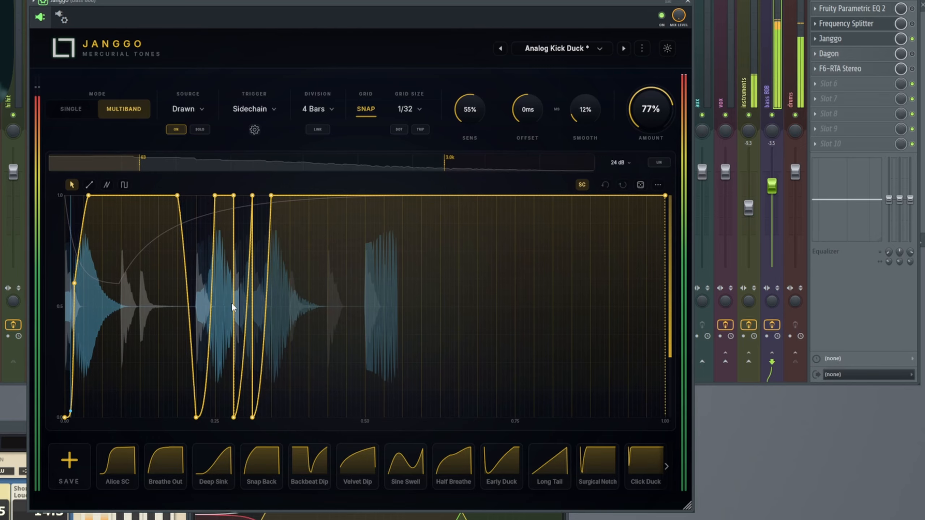
Step: Stop playback, open Dagon on the bass 808 track and look through its plugin options
{"action": "key", "text": "space"}
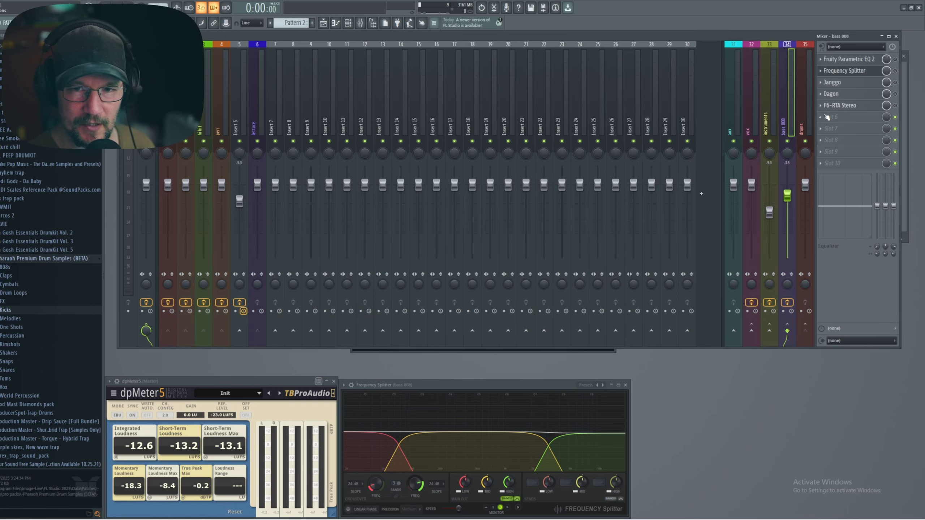
{"action": "left_click", "coordinate": [891, 94]}
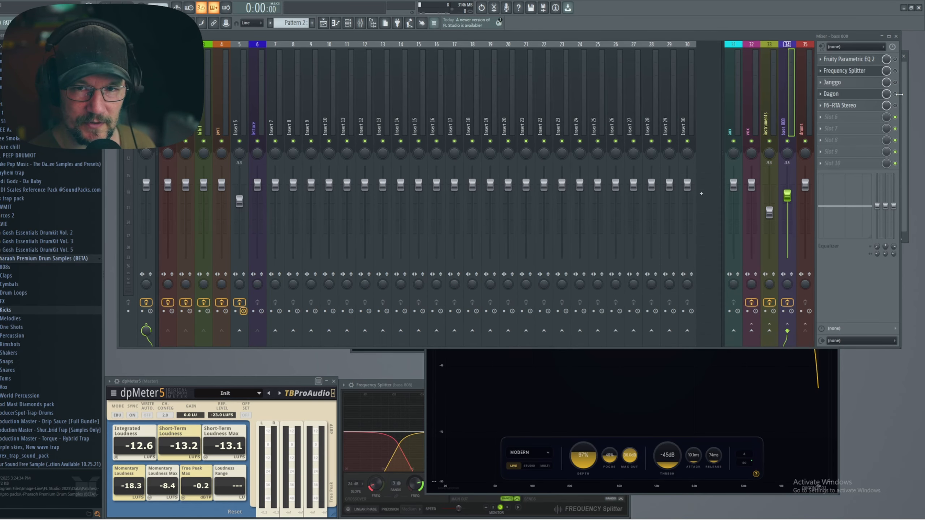
{"action": "left_click_drag", "start_coordinate": [646, 174], "coordinate": [484, 108]}
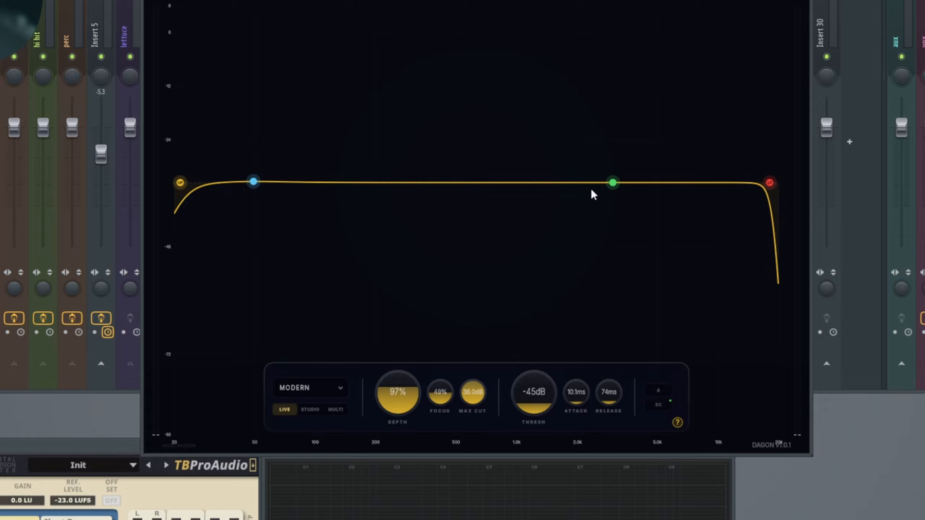
{"action": "left_click", "coordinate": [781, 1]}
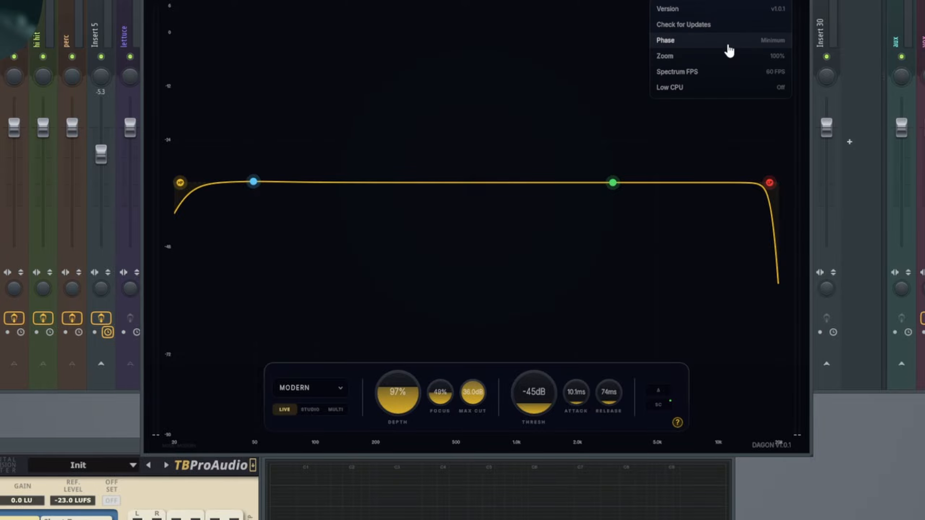
{"action": "left_click", "coordinate": [695, 95]}
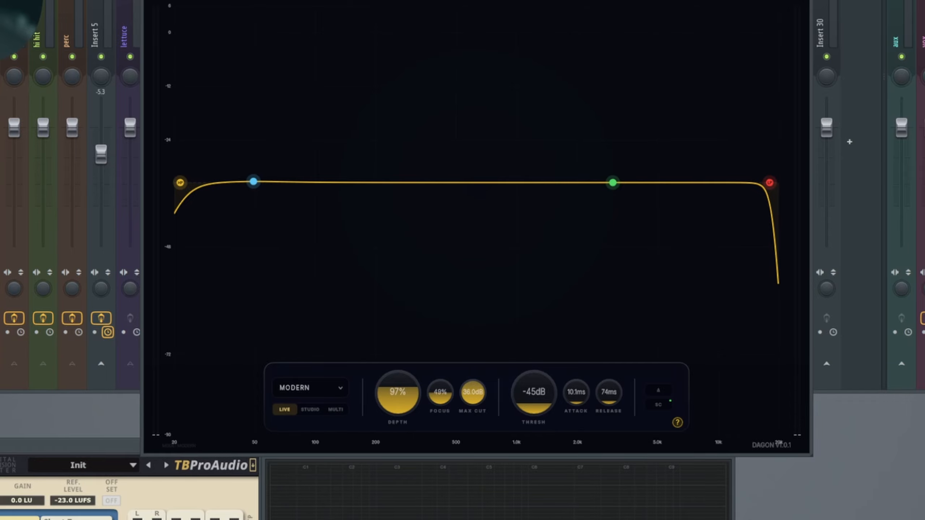
Step: Route the drums track into Dagon's sidechain input in the plugin's processing connections and keep that input enabled
{"action": "left_click", "coordinate": [161, 0]}
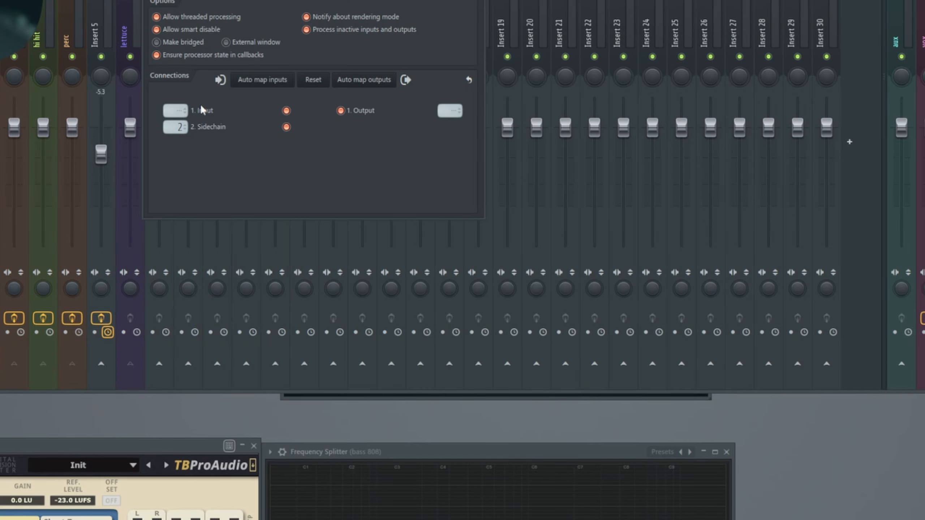
{"action": "left_click", "coordinate": [180, 127]}
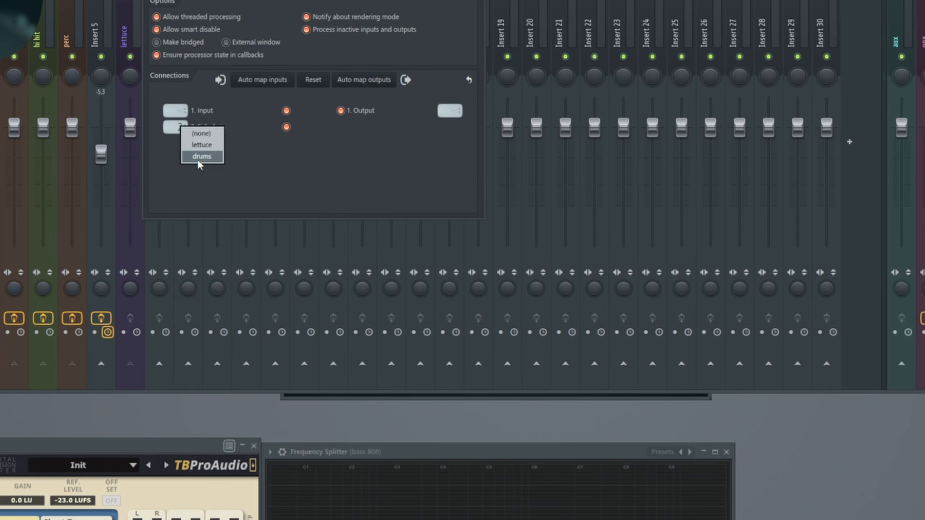
{"action": "left_click", "coordinate": [201, 158]}
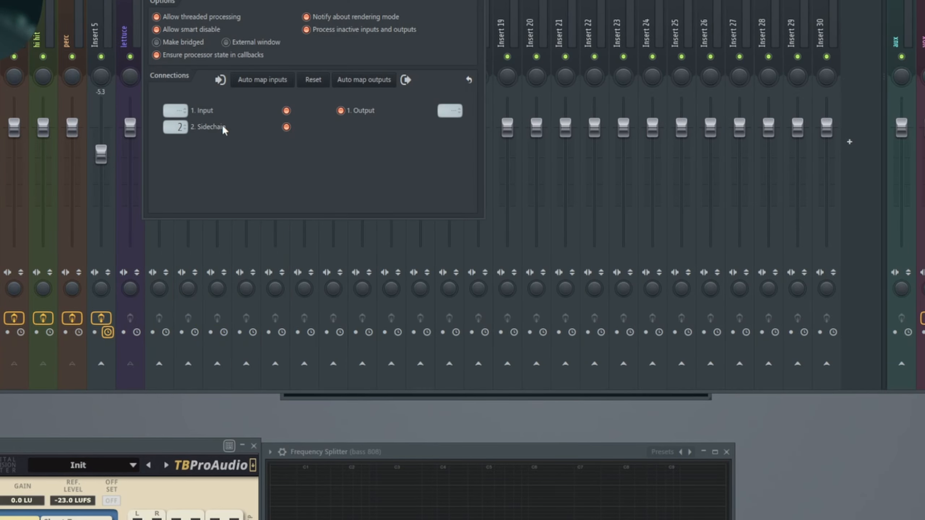
{"action": "left_click", "coordinate": [173, 127]}
{"action": "left_click", "coordinate": [201, 162]}
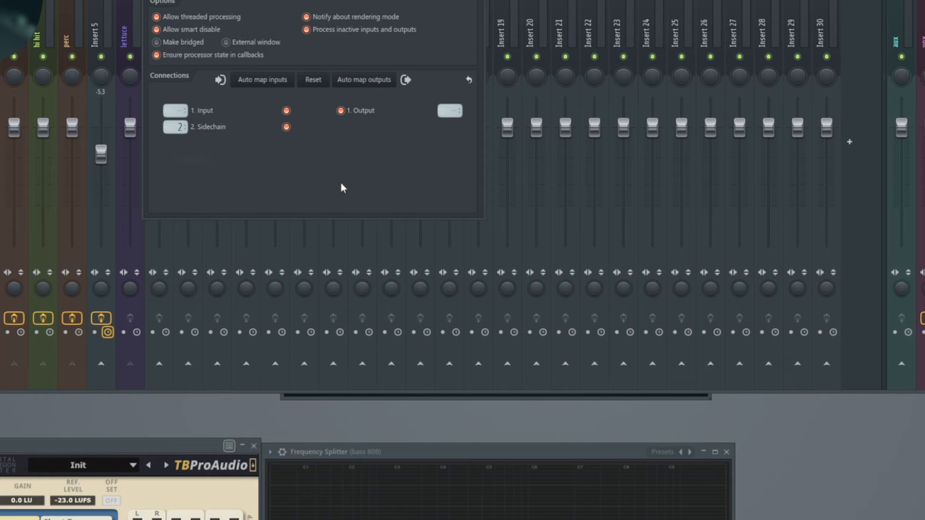
{"action": "left_click", "coordinate": [287, 127]}
{"action": "left_click", "coordinate": [287, 127]}
{"action": "left_click", "coordinate": [161, 1]}
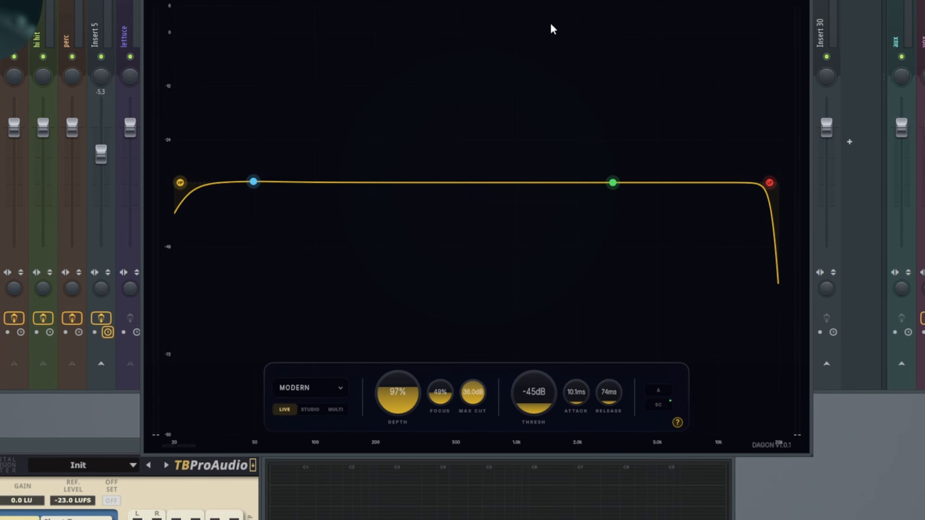
Step: Disable Dagon's sidechain input and audition the pattern without the external trigger
{"action": "left_click", "coordinate": [233, 1]}
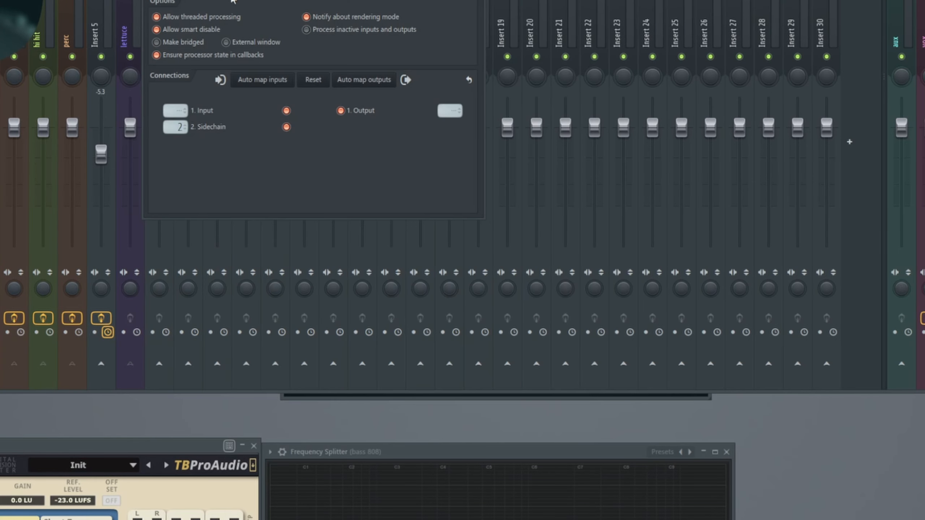
{"action": "left_click", "coordinate": [287, 127]}
{"action": "left_click", "coordinate": [218, 0]}
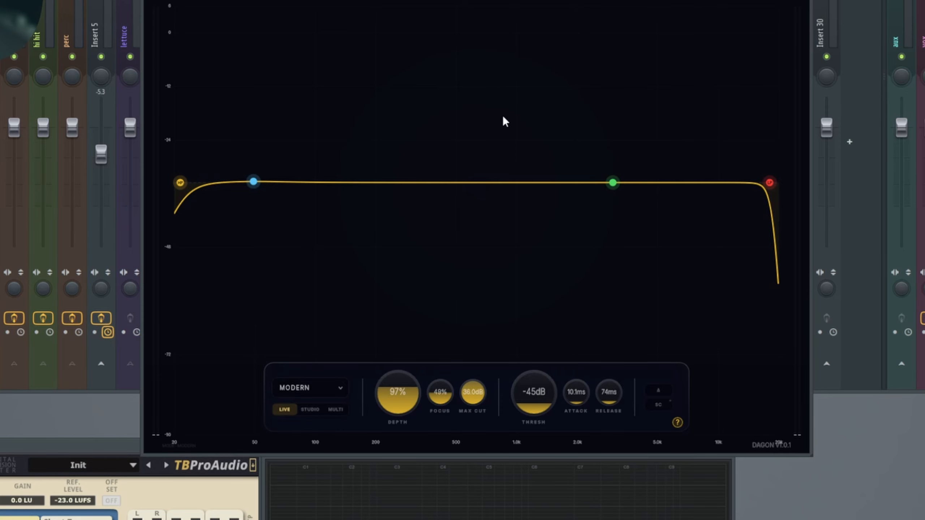
{"action": "key", "text": "space"}
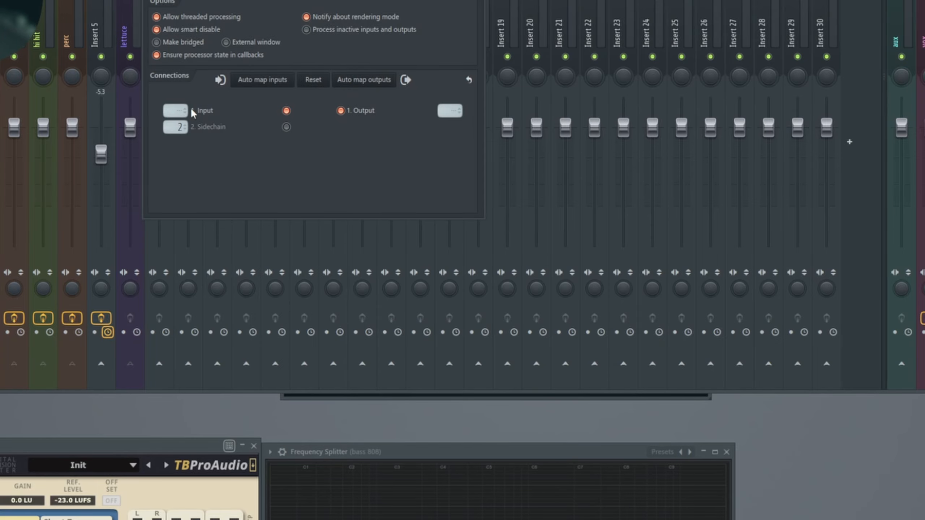
Step: Re-enable Dagon's sidechain input and replay the pattern
{"action": "left_click", "coordinate": [287, 127]}
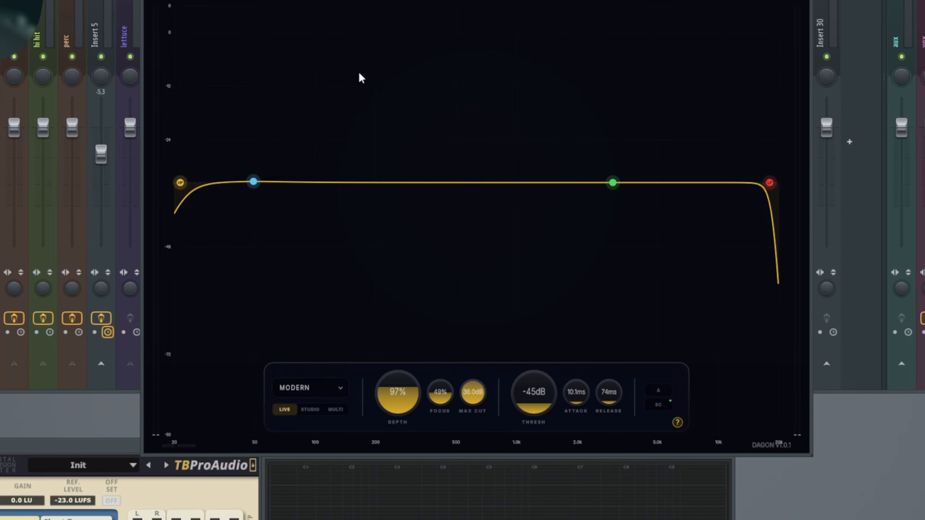
{"action": "key", "text": "space"}
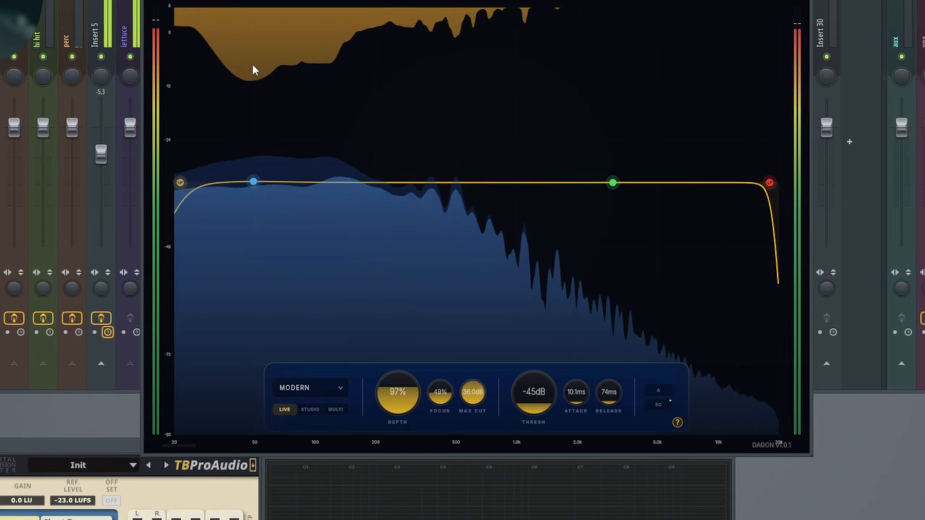
Step: Move Dagon's lower bell band to 220 Hz and set the depth to 90% and the threshold to -38 dB
{"action": "left_click_drag", "start_coordinate": [252, 183], "coordinate": [384, 182]}
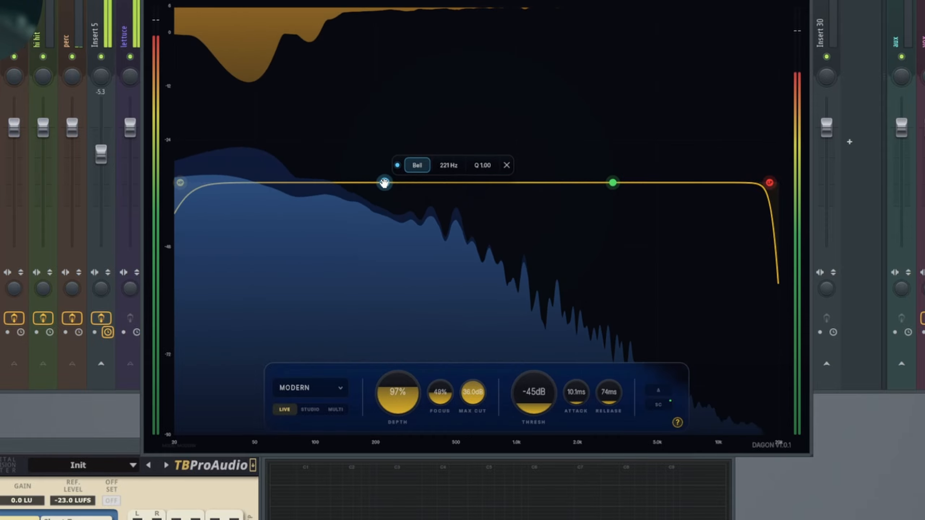
{"action": "left_click_drag", "start_coordinate": [538, 403], "coordinate": [527, 449]}
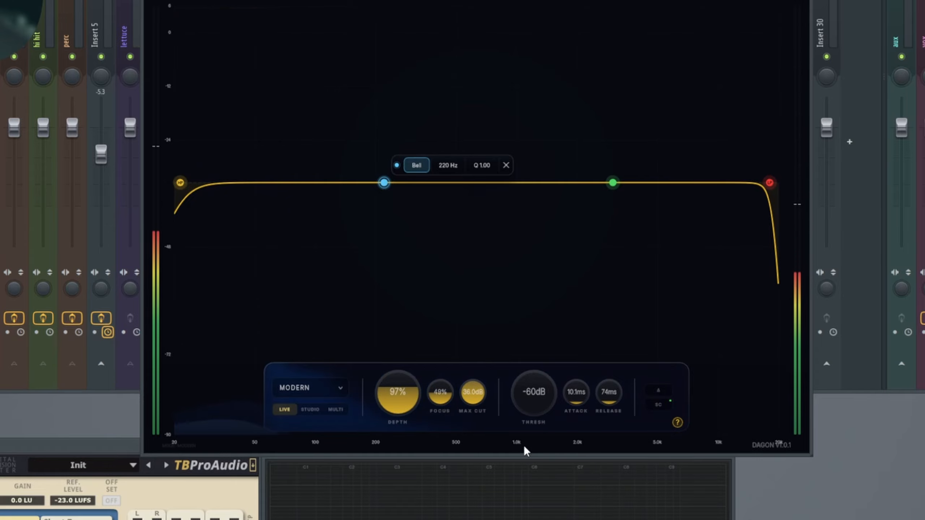
{"action": "left_click_drag", "start_coordinate": [384, 409], "coordinate": [406, 305]}
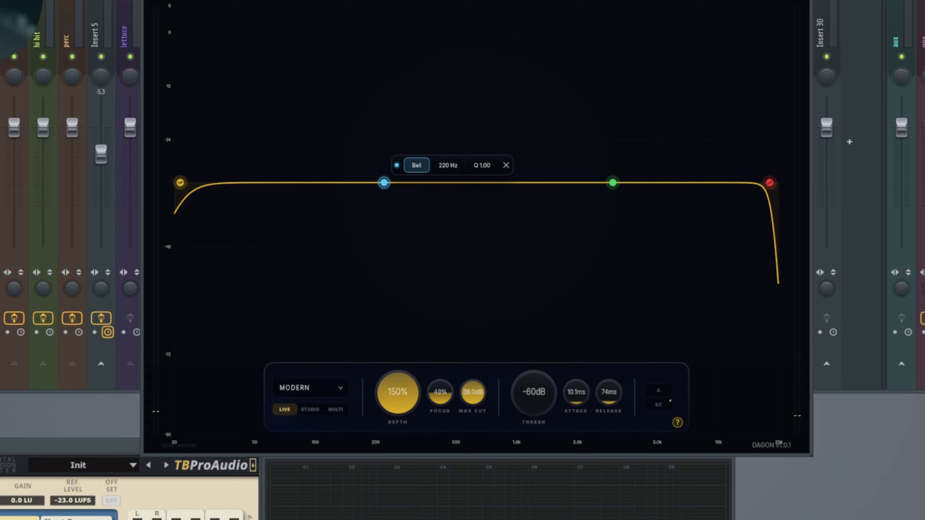
{"action": "left_click_drag", "start_coordinate": [409, 398], "coordinate": [409, 461]}
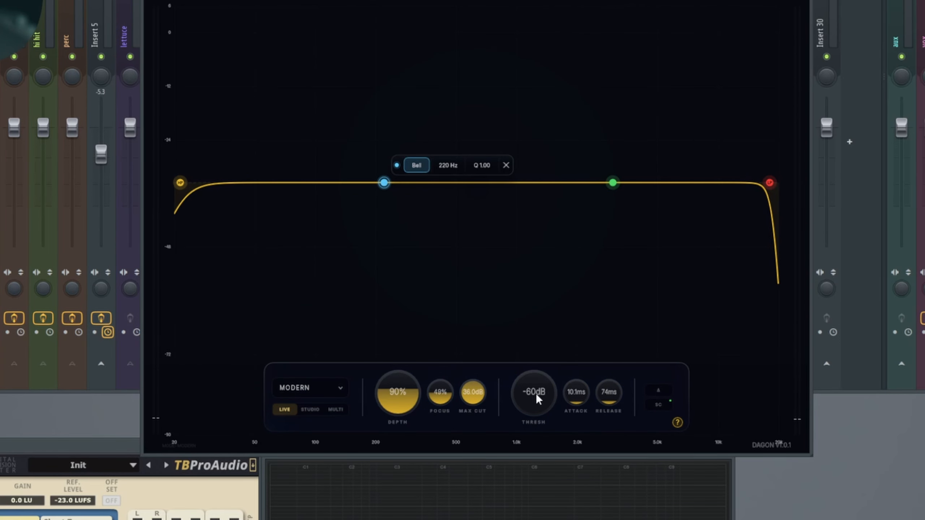
{"action": "left_click_drag", "start_coordinate": [538, 419], "coordinate": [543, 337]}
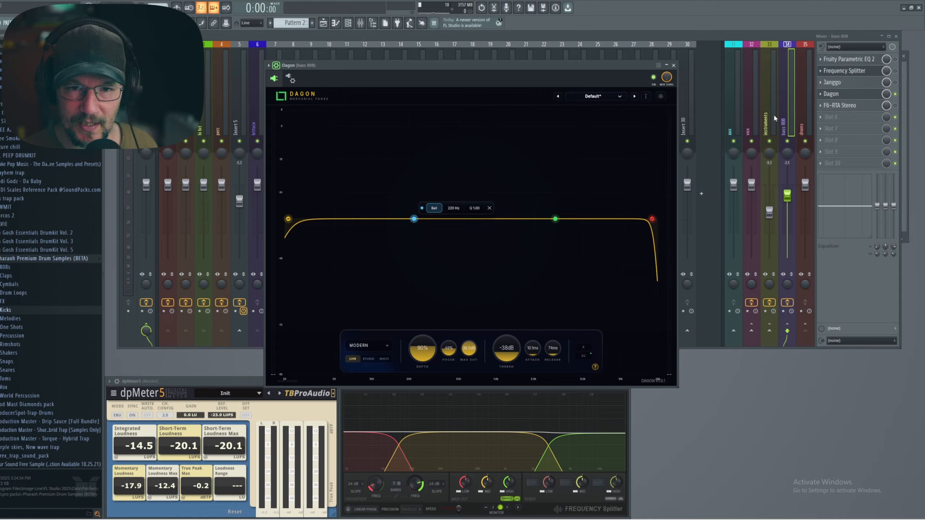
{"action": "left_click", "coordinate": [774, 117]}
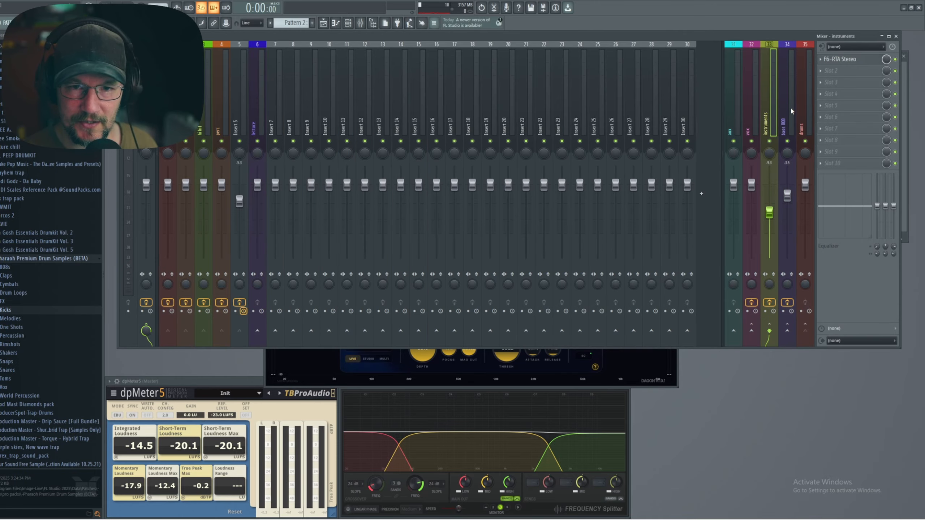
{"action": "left_click", "coordinate": [791, 110]}
{"action": "left_click", "coordinate": [656, 366]}
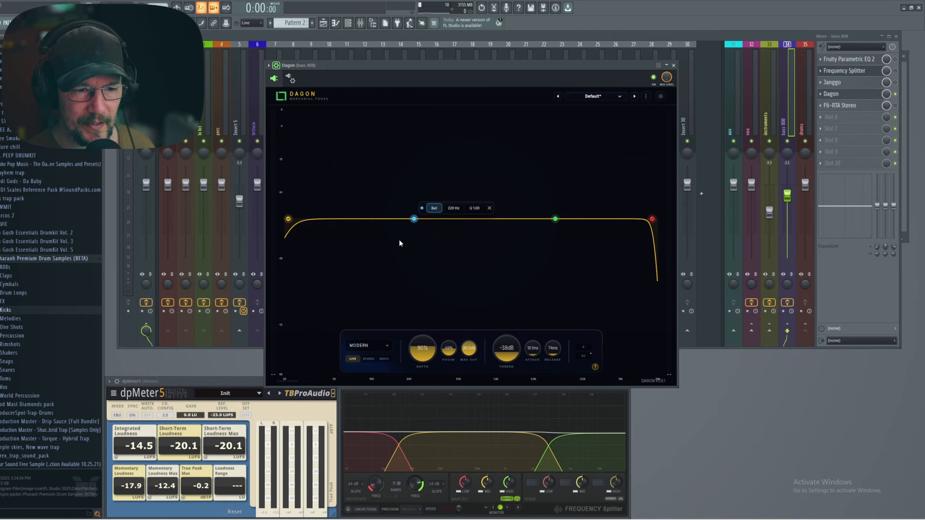
Step: Close Dagon, then open and enable F6-RTA Stereo on the bass 808 track
{"action": "left_click", "coordinate": [674, 65]}
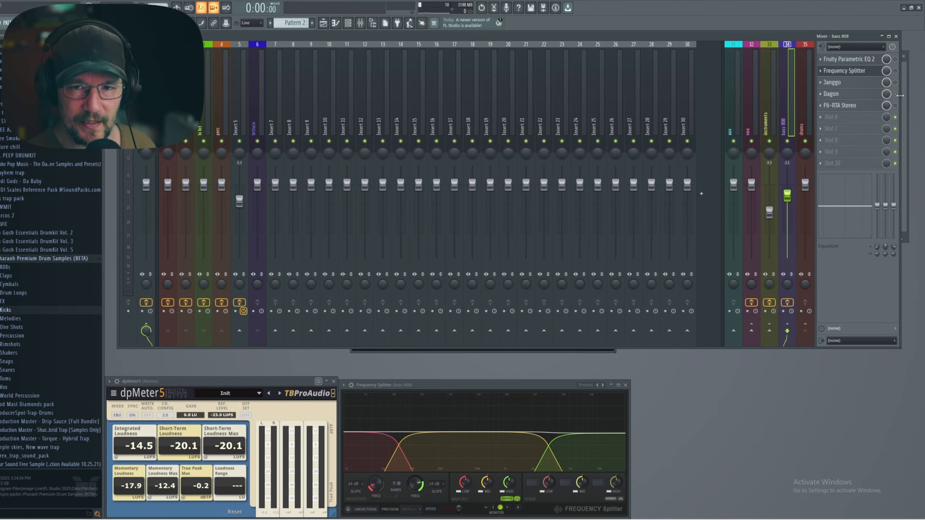
{"action": "left_click", "coordinate": [859, 106]}
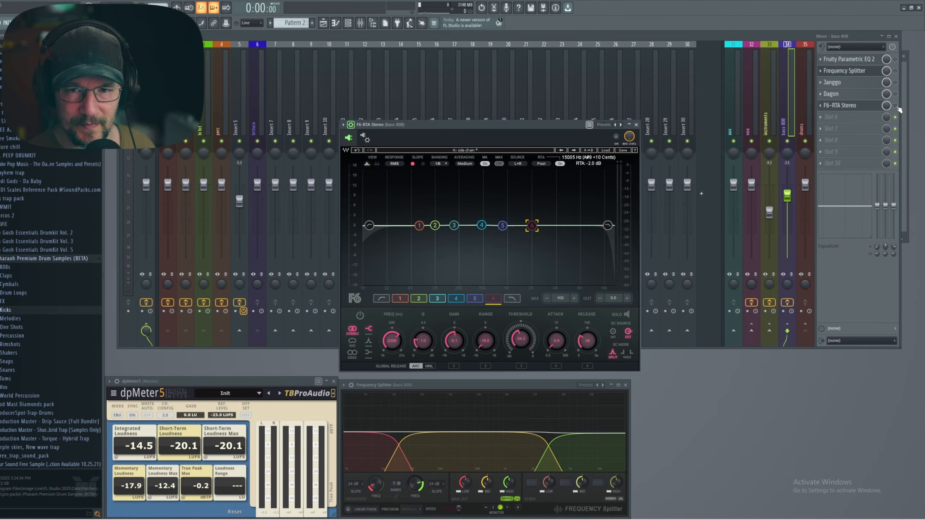
{"action": "left_click", "coordinate": [895, 106]}
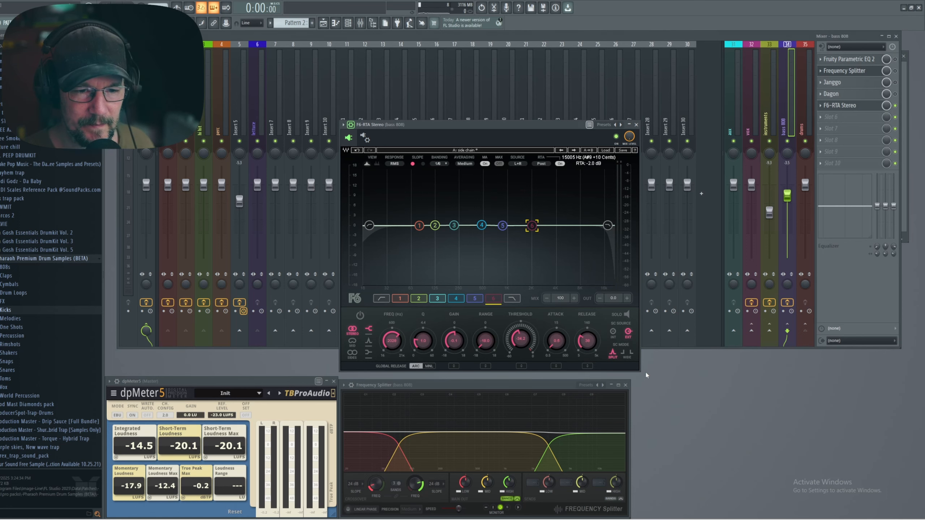
{"action": "left_click_drag", "start_coordinate": [521, 127], "coordinate": [512, 86]}
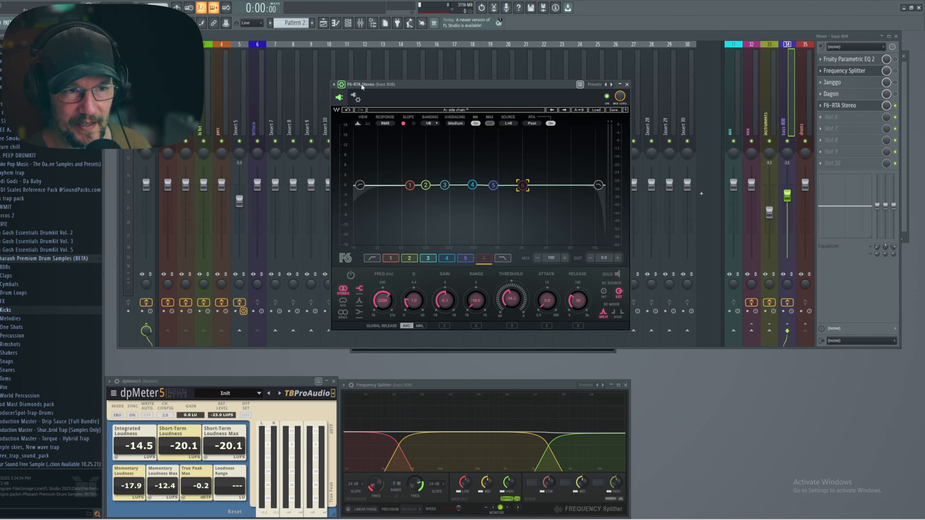
Step: Set F6's analyzer response to Peak and route the drums track into its Stereo Aux In
{"action": "left_click", "coordinate": [385, 123]}
{"action": "left_click", "coordinate": [357, 98]}
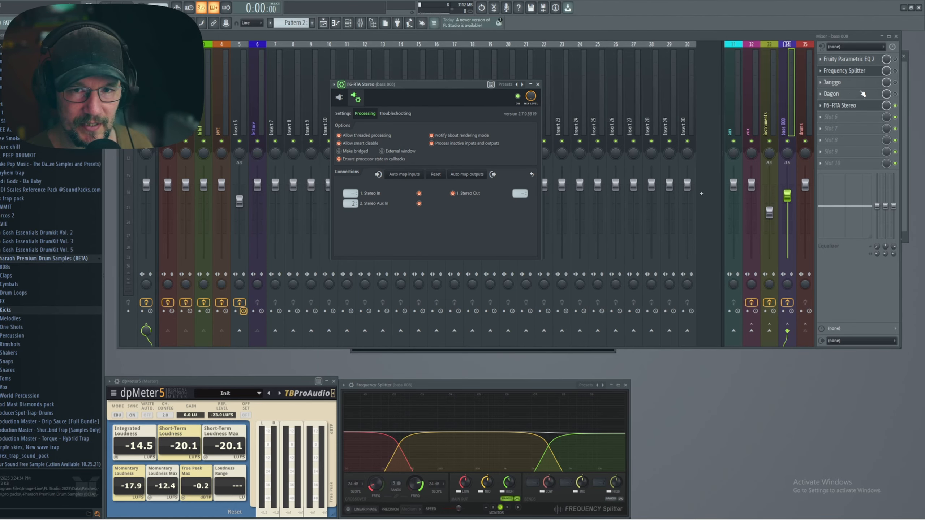
{"action": "left_click", "coordinate": [355, 97]}
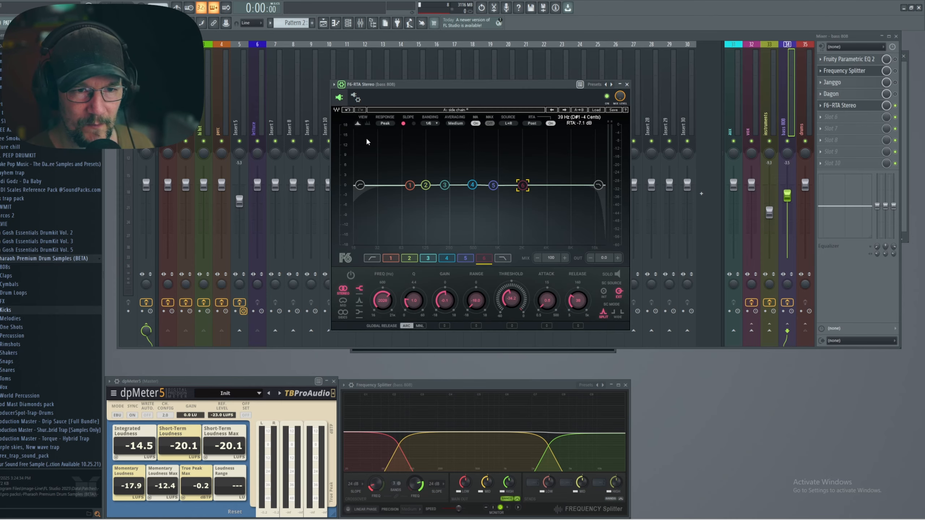
{"action": "left_click", "coordinate": [356, 98]}
{"action": "left_click", "coordinate": [353, 203]}
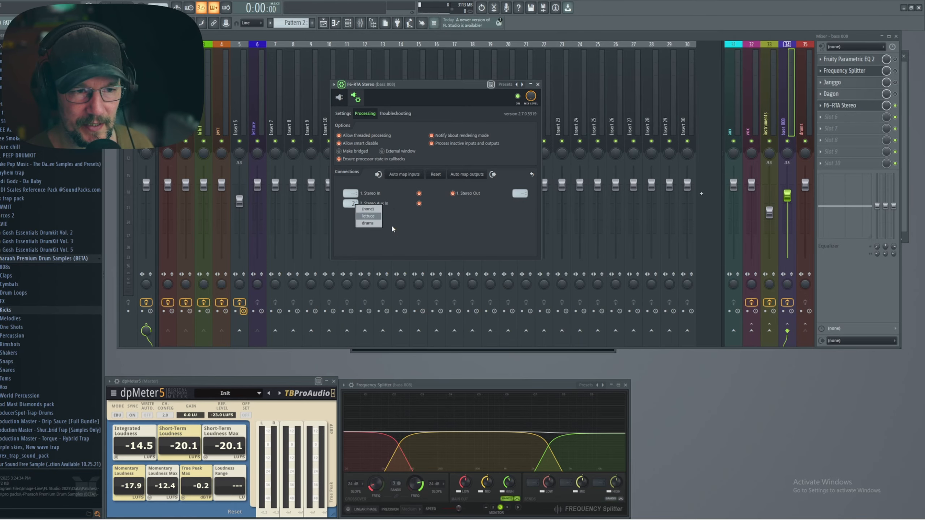
{"action": "left_click", "coordinate": [367, 220]}
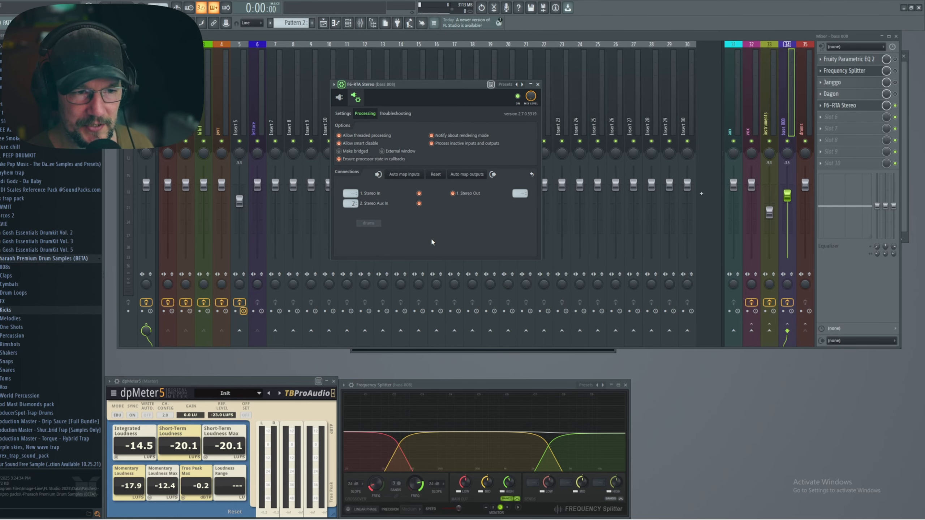
{"action": "left_click", "coordinate": [339, 97]}
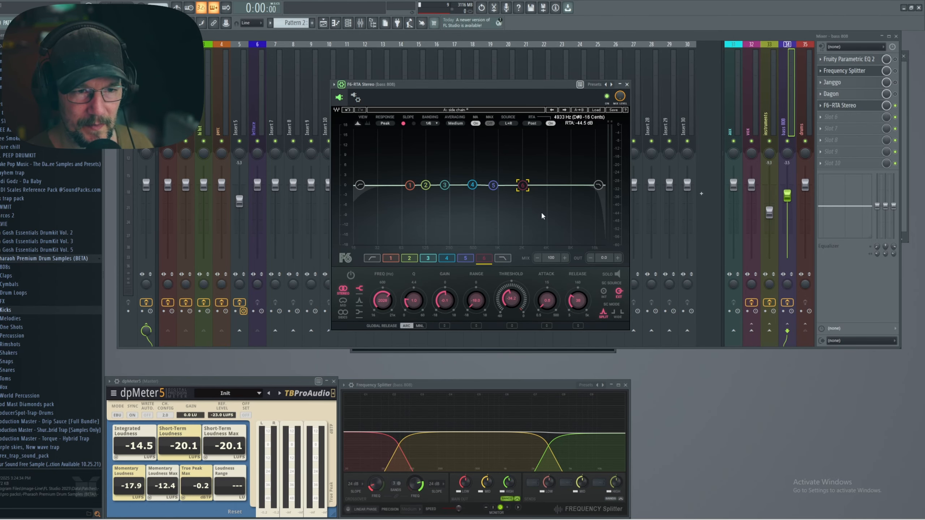
Step: Set F6 band 6's sidechain source to EXT and its threshold to -30.2 dB
{"action": "left_click", "coordinate": [619, 294]}
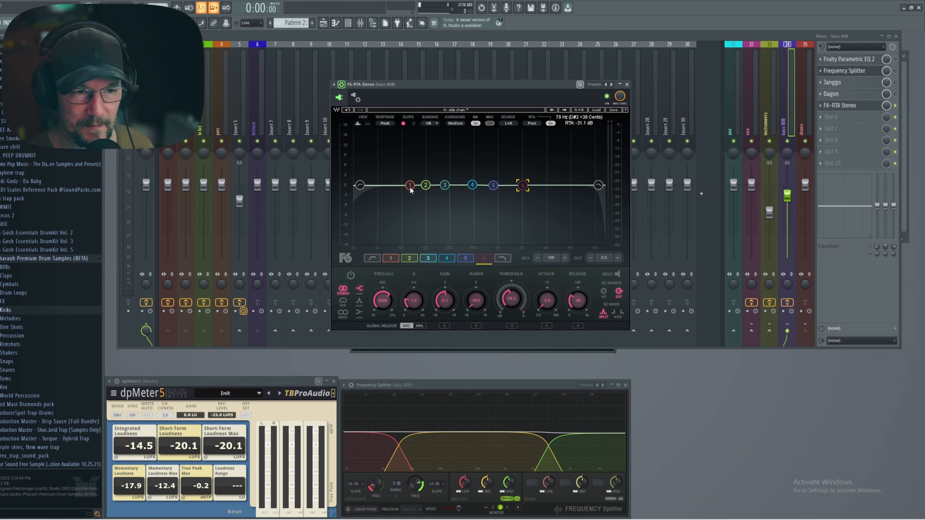
{"action": "left_click_drag", "start_coordinate": [476, 300], "coordinate": [507, 299]}
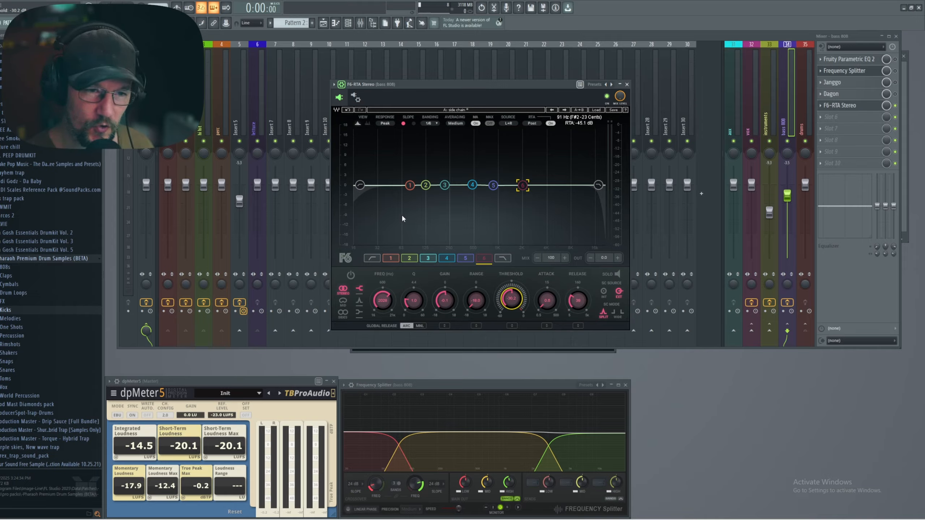
Step: Play the pattern and reposition F6's bands 1 to 5 across the bass 808's low and low-mid frequencies
{"action": "key", "text": "space"}
{"action": "left_click_drag", "start_coordinate": [410, 186], "coordinate": [481, 185]}
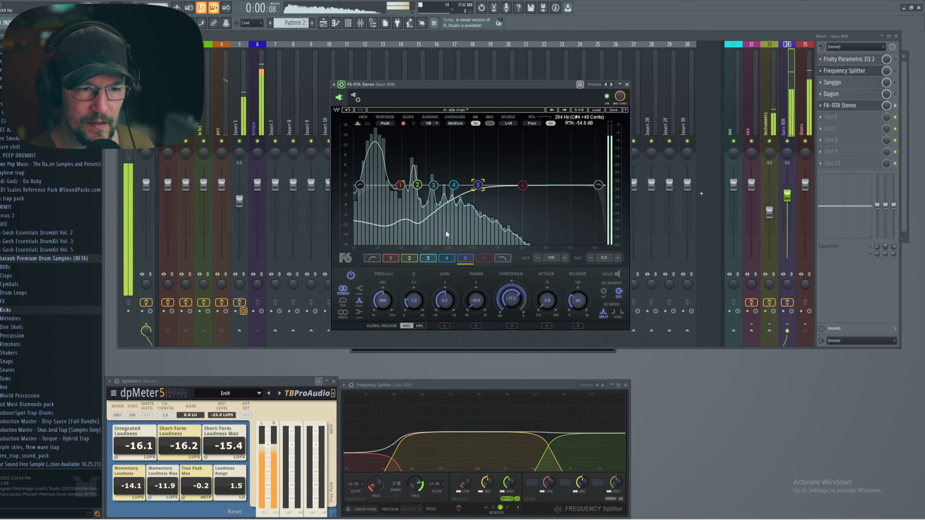
{"action": "left_click", "coordinate": [418, 185]}
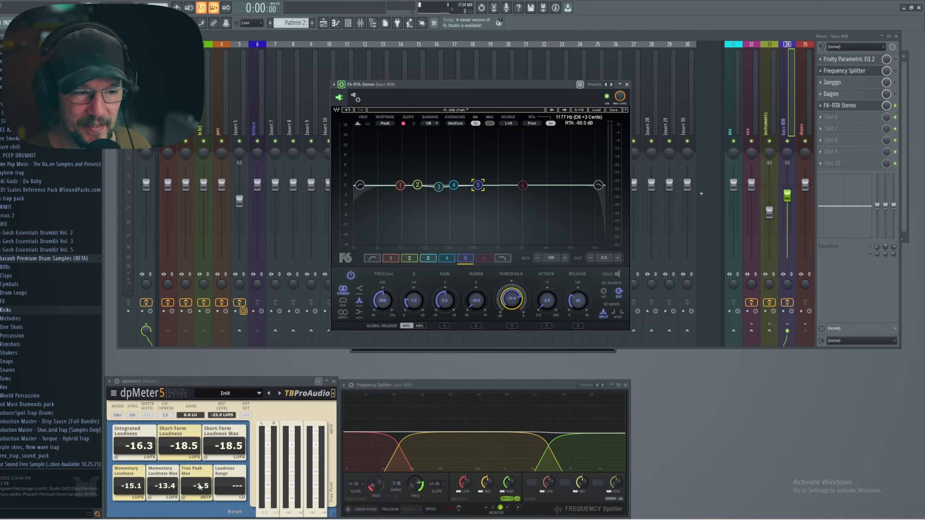
Step: Play and stop the pattern twice to compare the bass 808 ducking through F6 and dpMeter5's loudness and true peak readings
{"action": "key", "text": "space"}
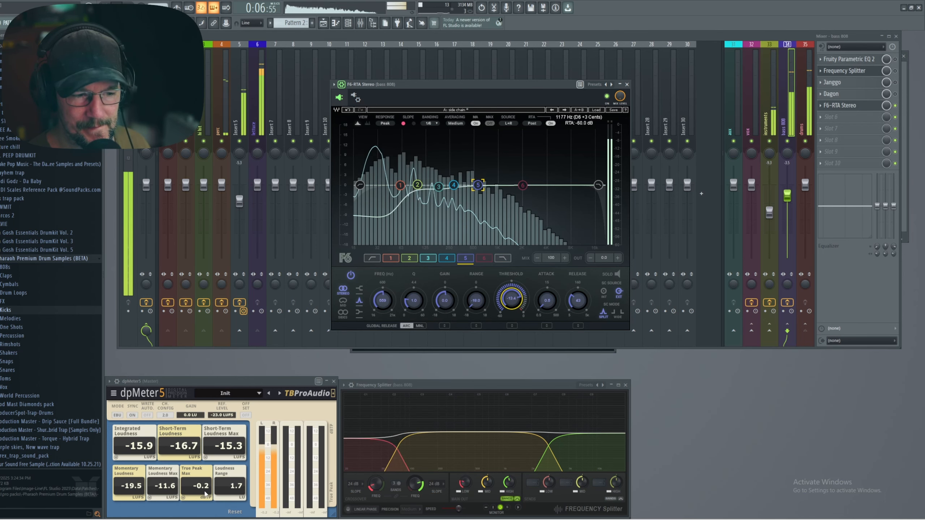
{"action": "key", "text": "space"}
{"action": "key", "text": "Escape"}
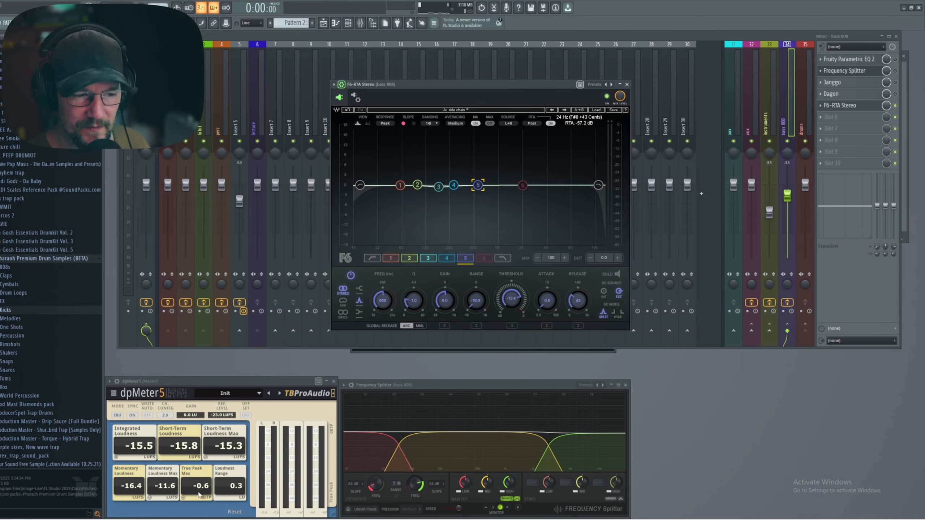
{"action": "key", "text": "space"}
{"action": "key", "text": "space"}
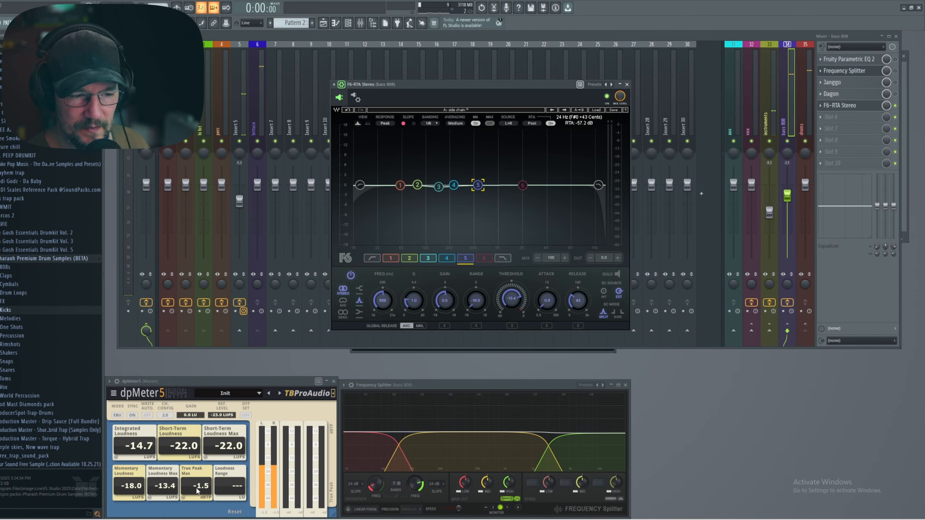
Step: Close F6-RTA Stereo on the bass 808 track and play the pattern briefly to check the levels
{"action": "left_click", "coordinate": [889, 111]}
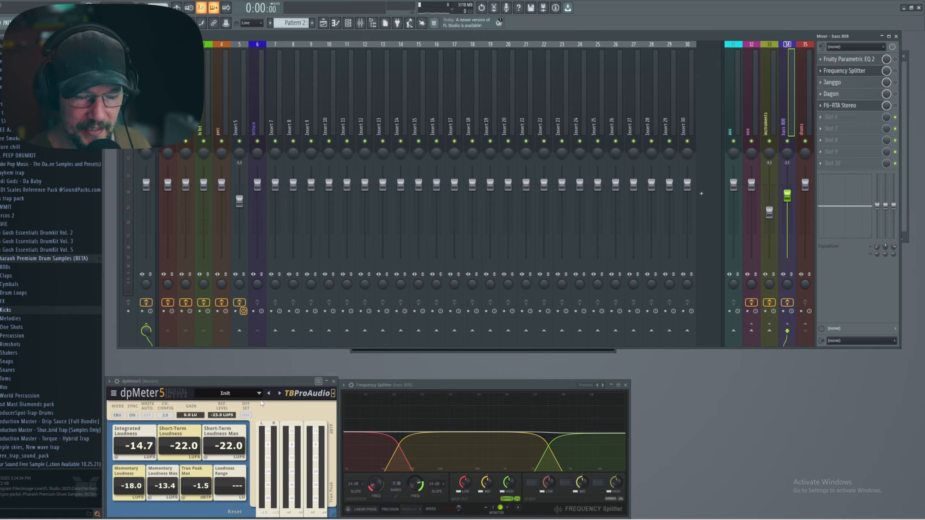
{"action": "key", "text": "space"}
{"action": "key", "text": "space"}
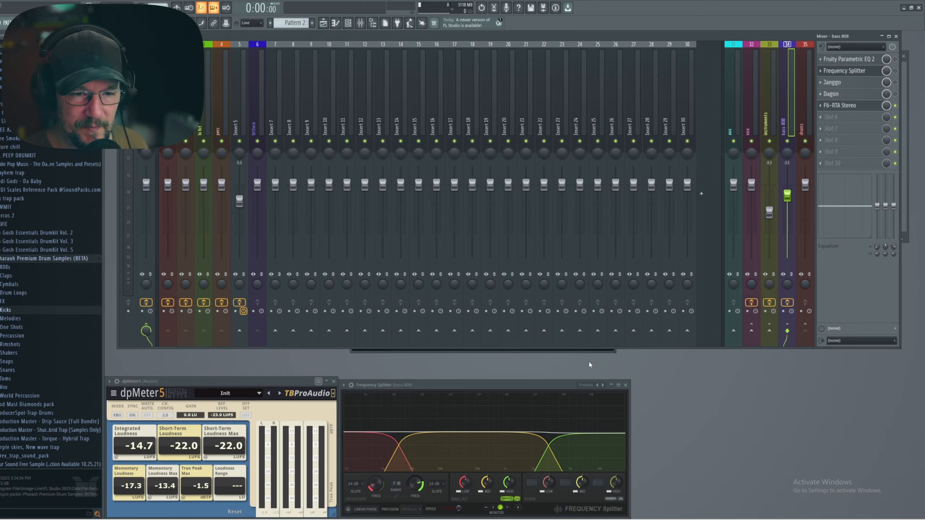
Step: Bring the kick's Fruity Parametric EQ 2 forward, shift its window slightly lower, and reselect the bass 808 mixer track
{"action": "left_click", "coordinate": [609, 352]}
{"action": "left_click_drag", "start_coordinate": [554, 215], "coordinate": [541, 234]}
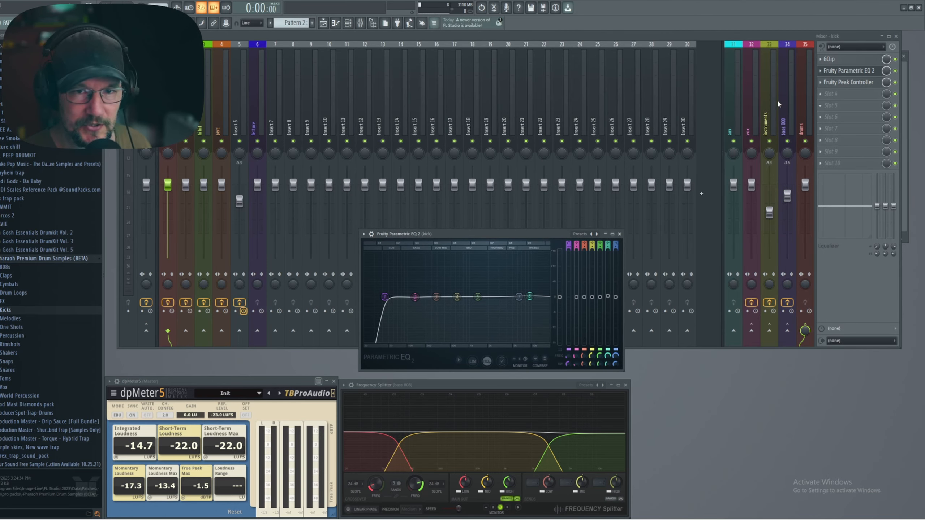
{"action": "left_click", "coordinate": [788, 98]}
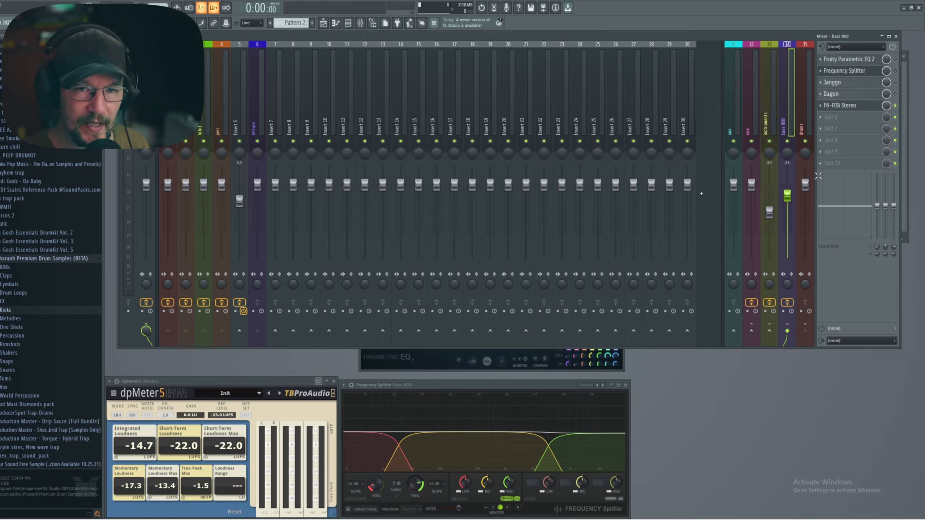